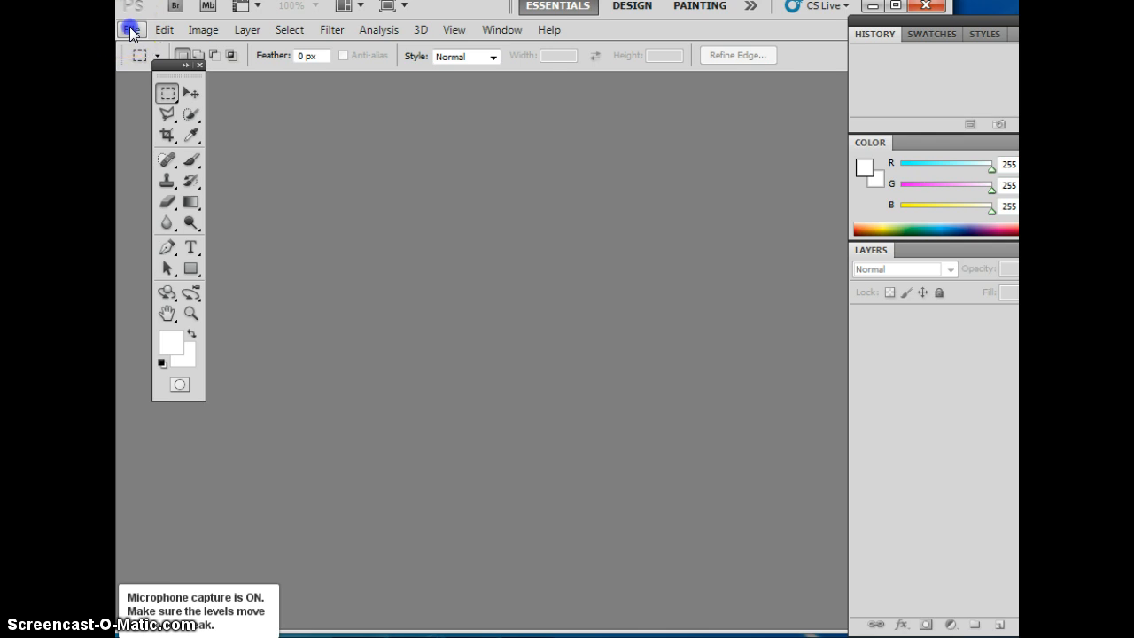
Start opening a file and browse through the High School folder and the teacher's folder to Digital Art > 2015
{"action": "left_click", "coordinate": [156, 68]}
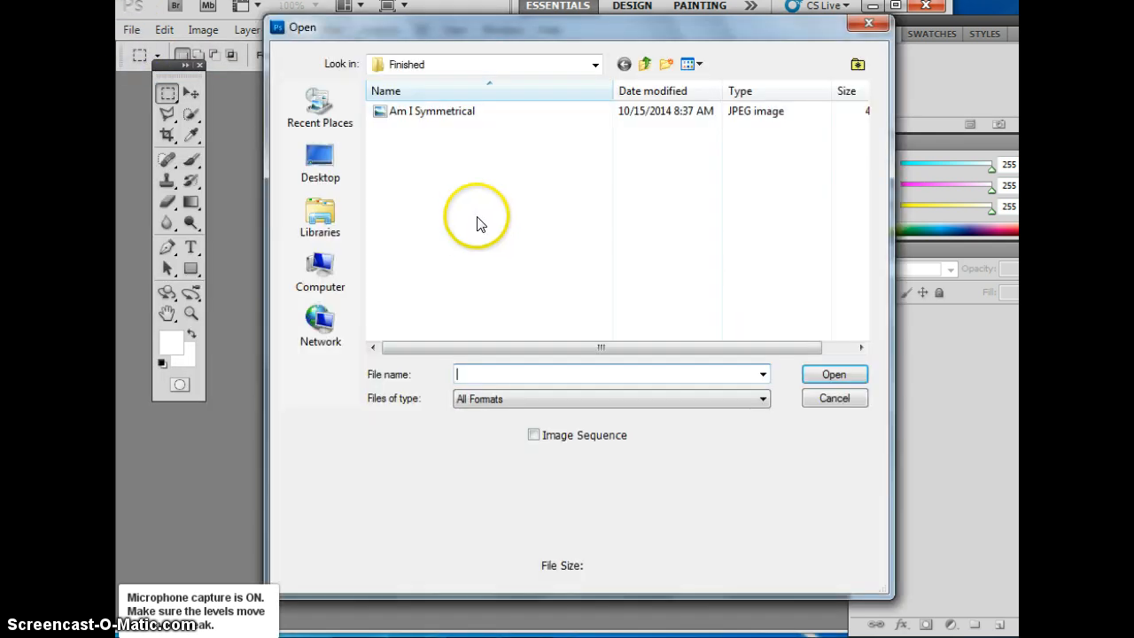
{"action": "left_click", "coordinate": [595, 63]}
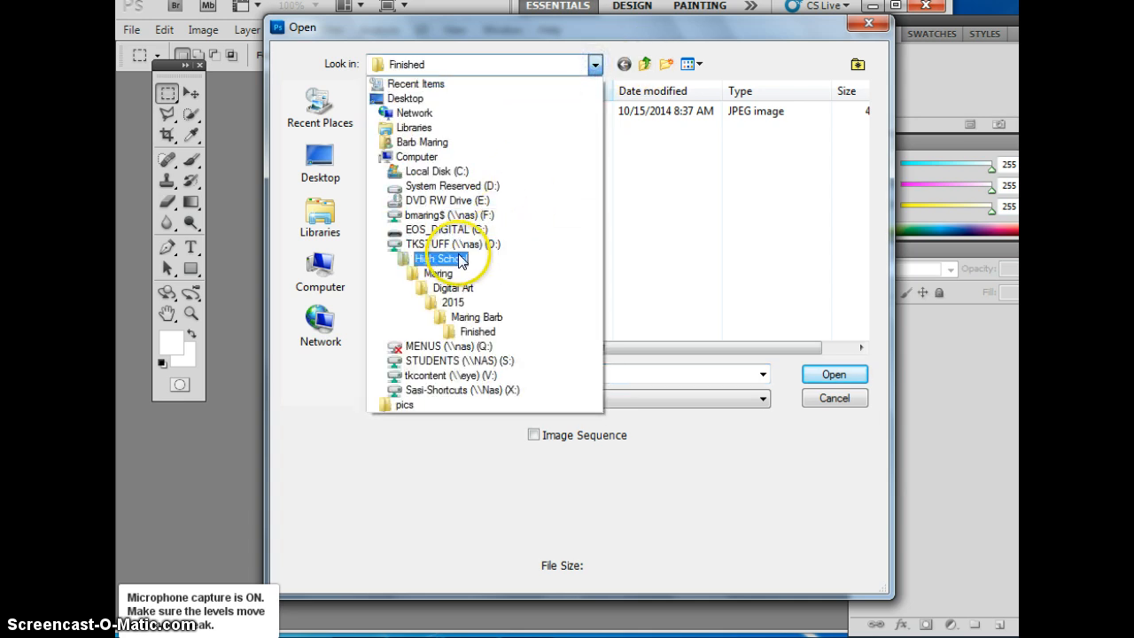
{"action": "left_click", "coordinate": [448, 258]}
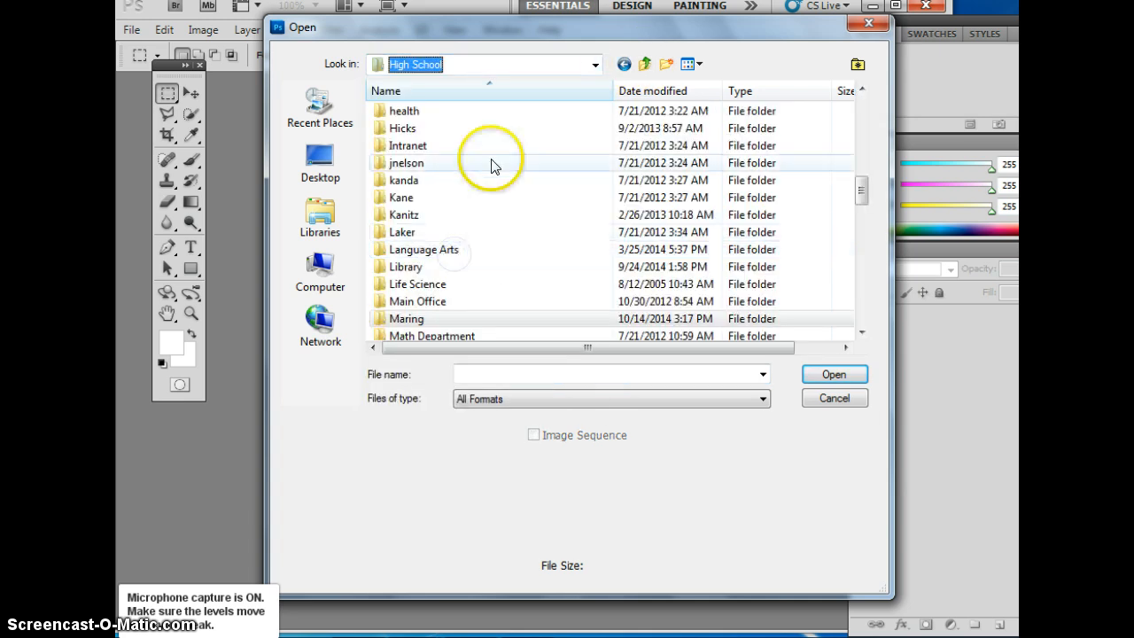
{"action": "double_click", "coordinate": [421, 321]}
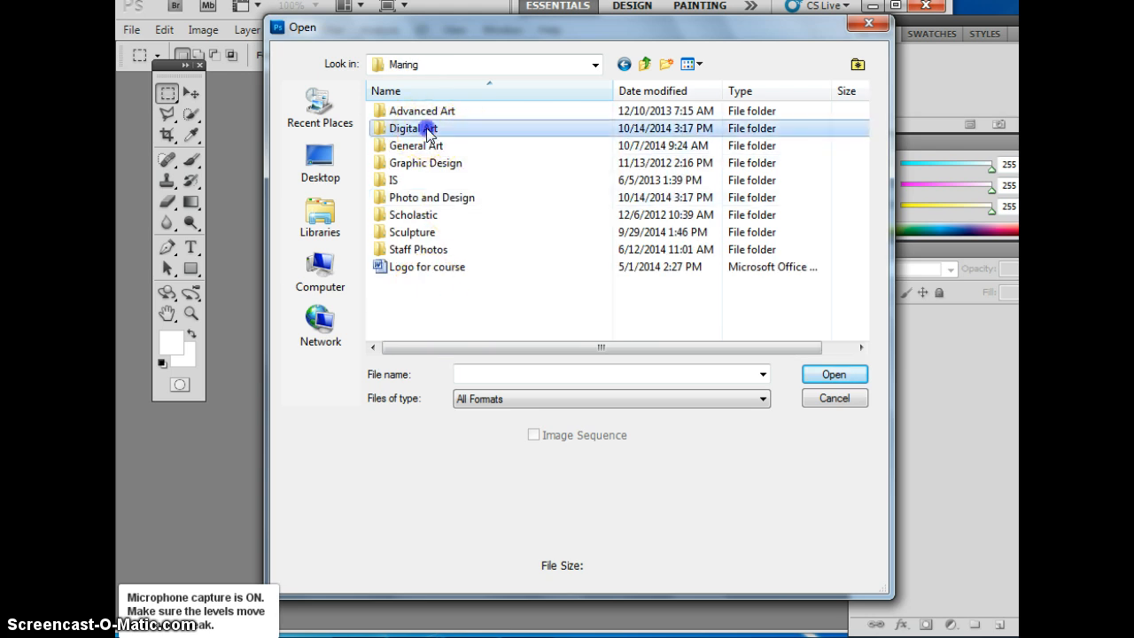
{"action": "double_click", "coordinate": [424, 126]}
{"action": "left_click", "coordinate": [405, 116]}
{"action": "double_click", "coordinate": [405, 115]}
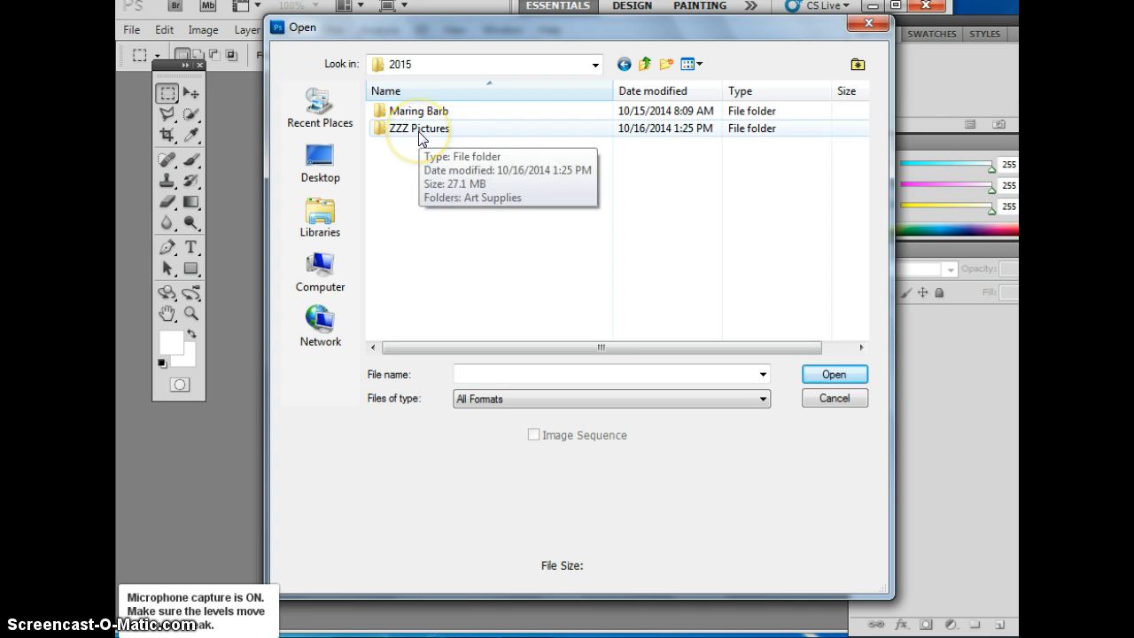
Copy the Art Supplies folder from the ZZZ Pictures folder
{"action": "left_click", "coordinate": [421, 131]}
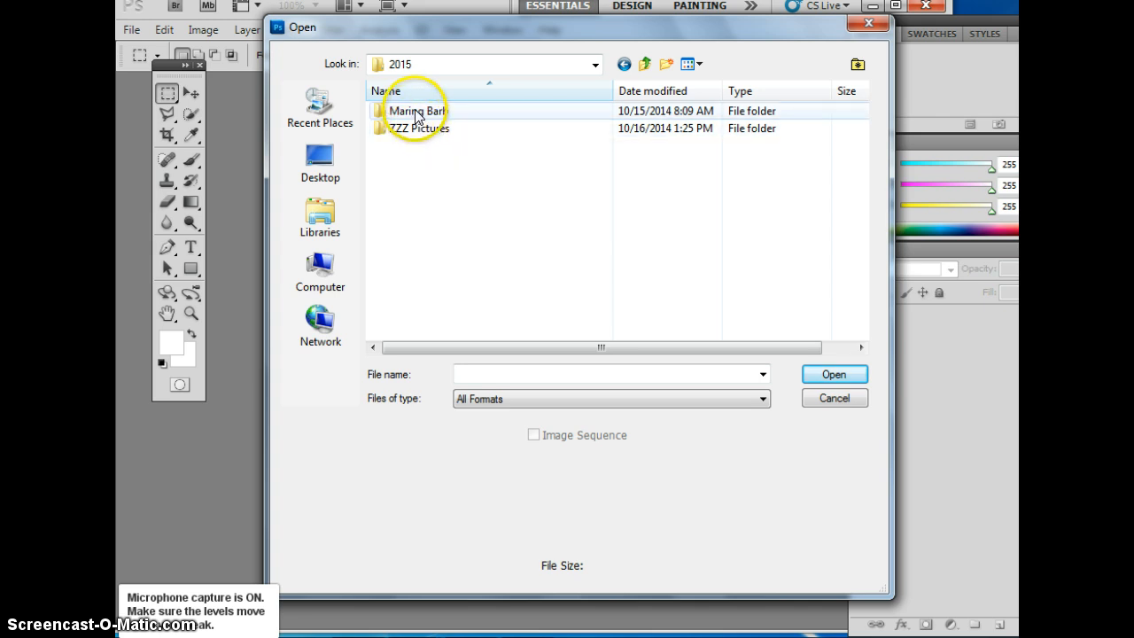
{"action": "double_click", "coordinate": [416, 130]}
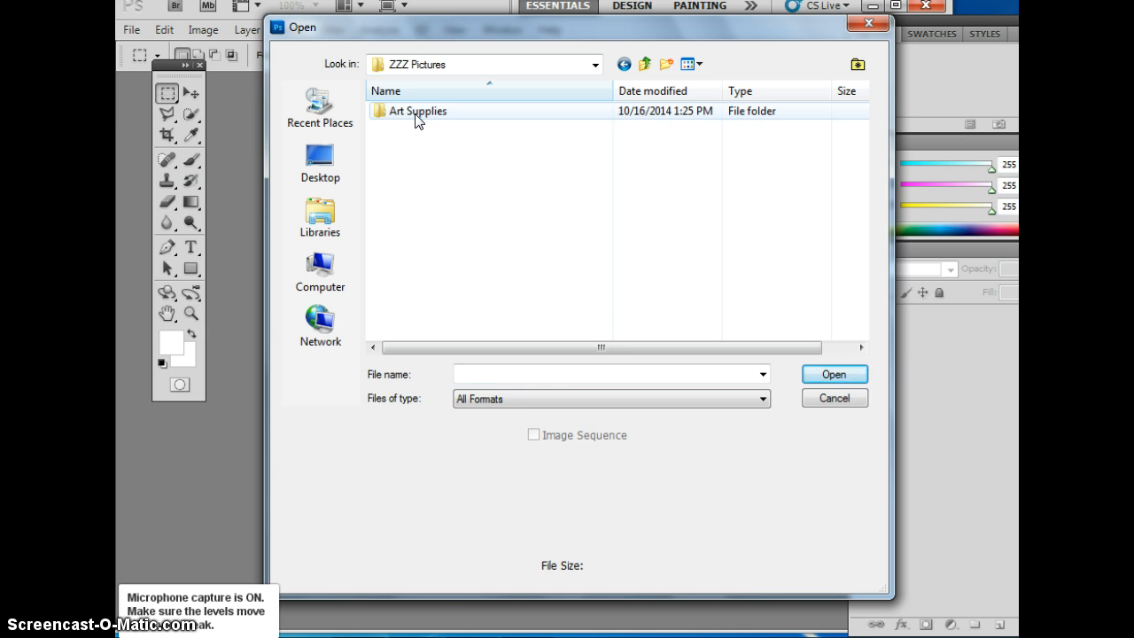
{"action": "right_click", "coordinate": [418, 119]}
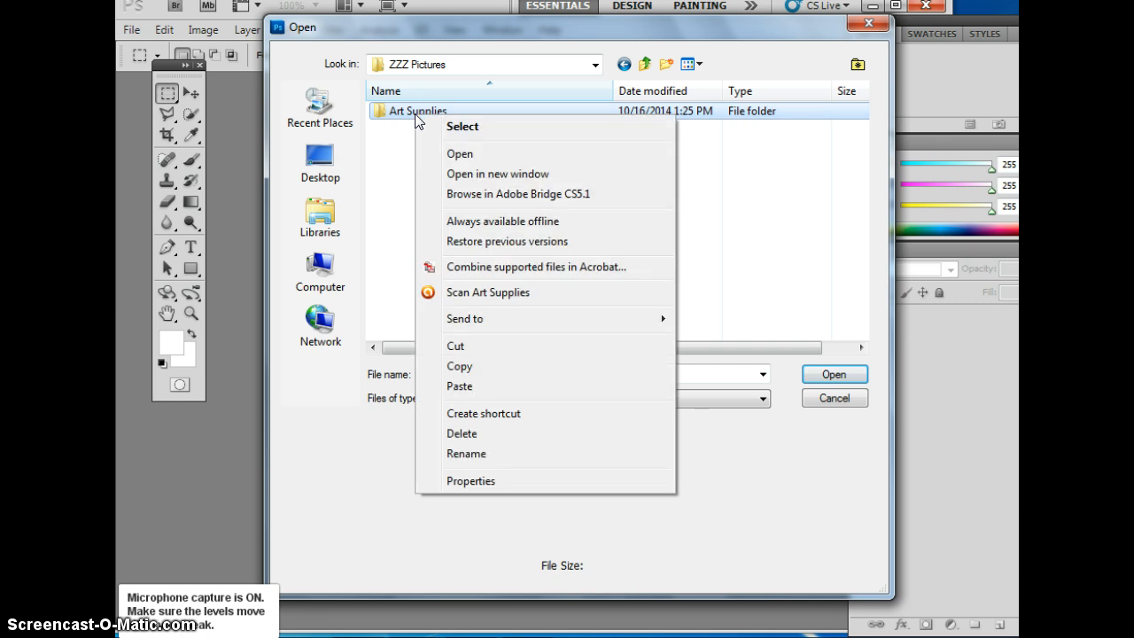
{"action": "left_click", "coordinate": [460, 366]}
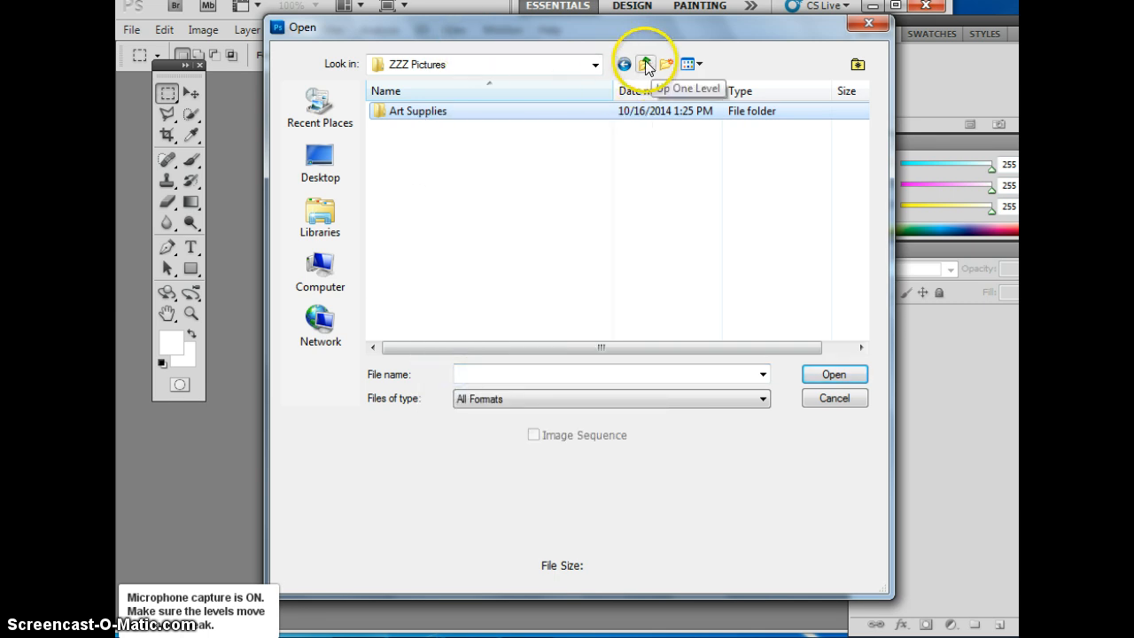
Paste the copied Art Supplies folder into the Pictures folder of the personal folder under 2015, and close the dialog without opening a file
{"action": "left_click", "coordinate": [646, 65]}
{"action": "left_click", "coordinate": [463, 108]}
{"action": "double_click", "coordinate": [442, 113]}
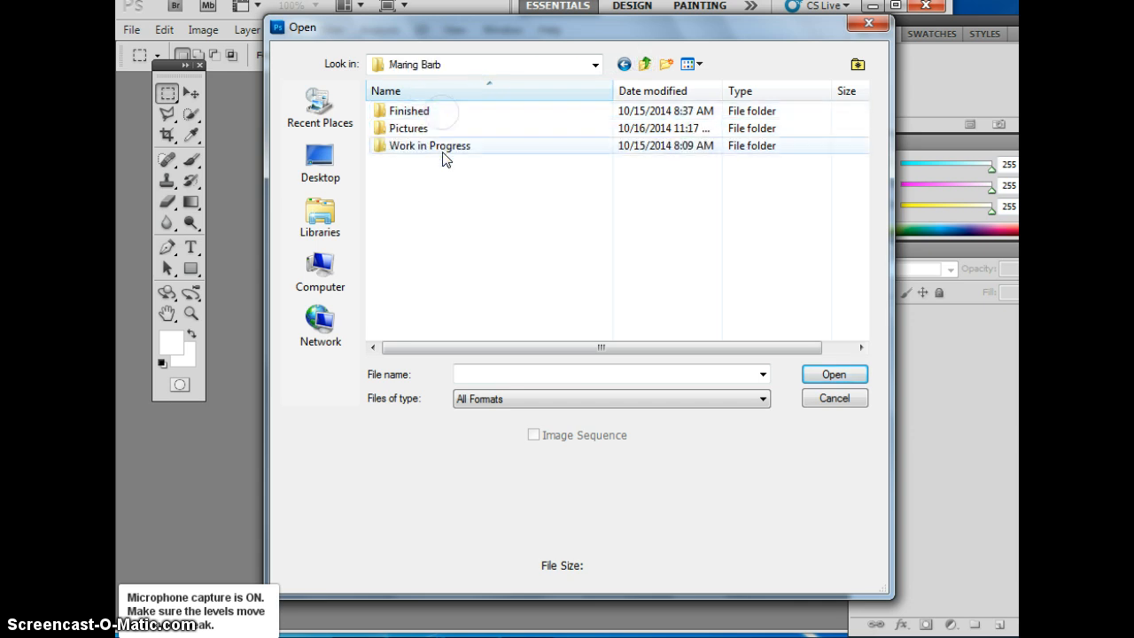
{"action": "double_click", "coordinate": [411, 128]}
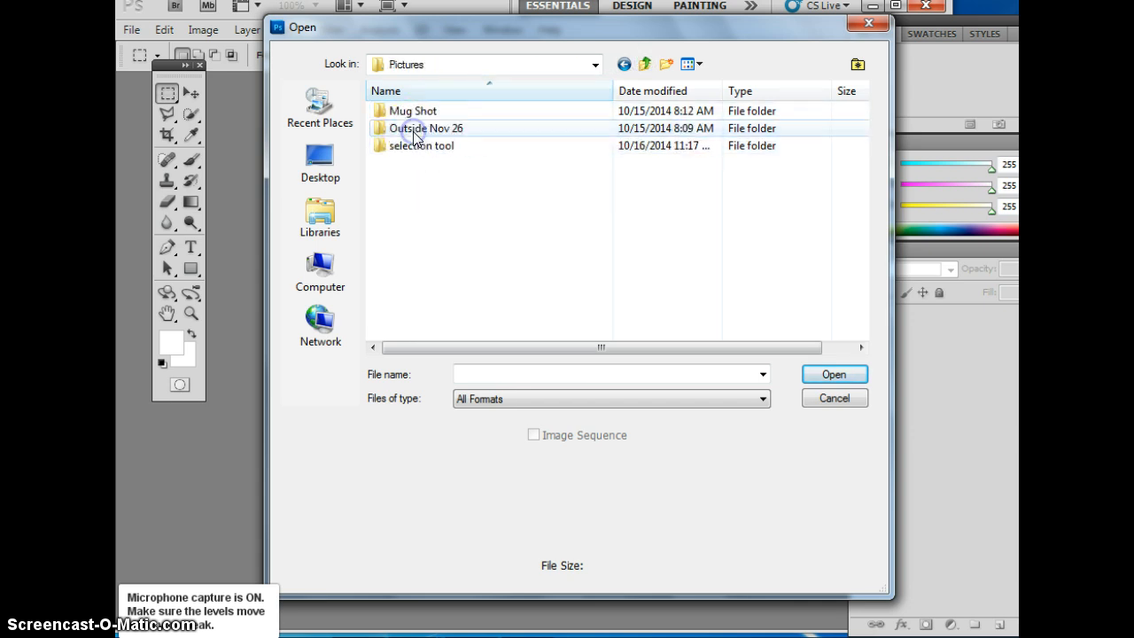
{"action": "right_click", "coordinate": [416, 179]}
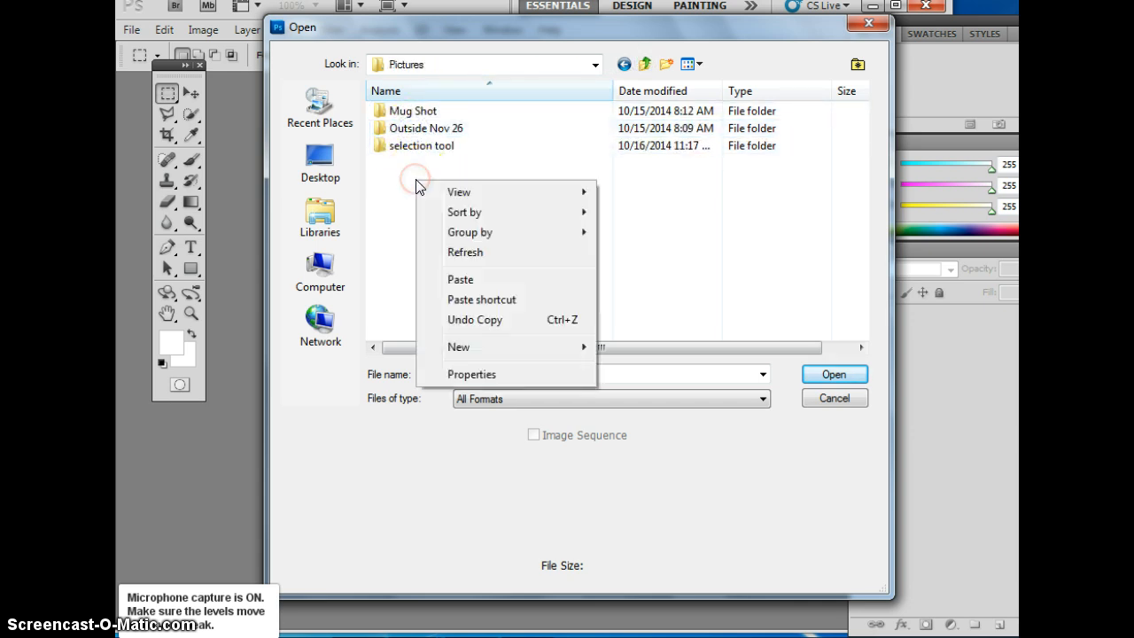
{"action": "left_click", "coordinate": [463, 282]}
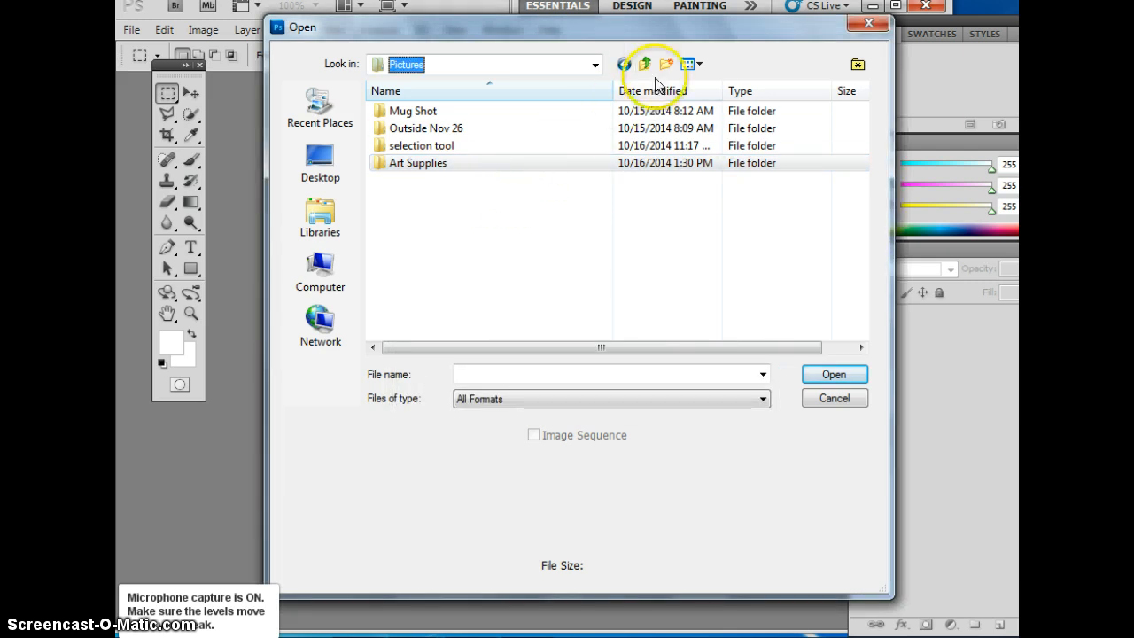
{"action": "left_click", "coordinate": [647, 66]}
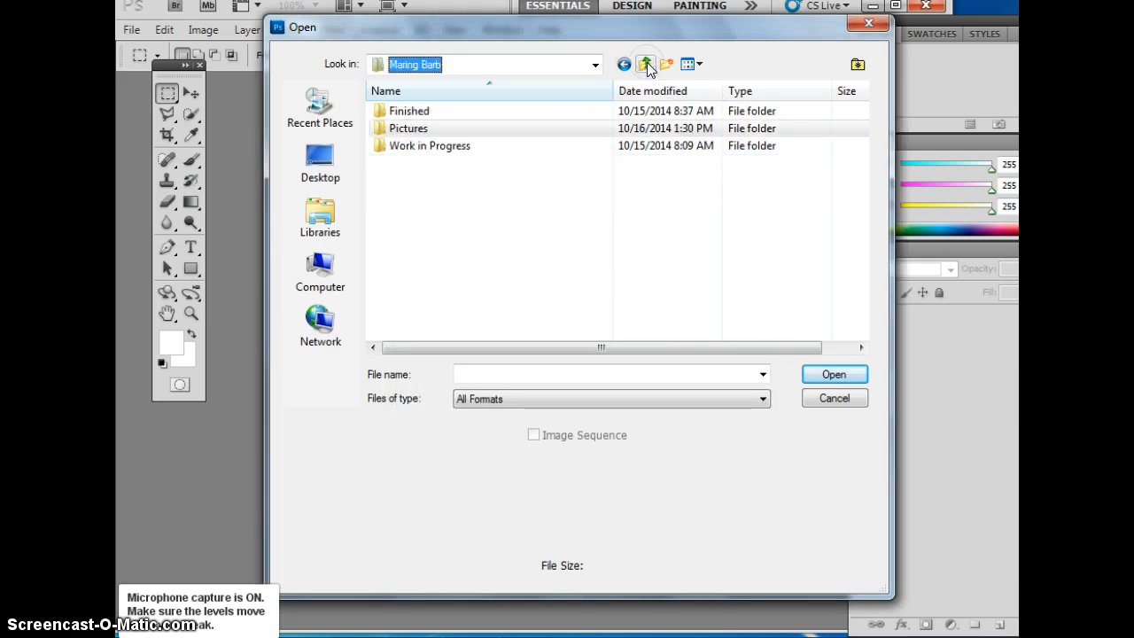
{"action": "left_click", "coordinate": [647, 64]}
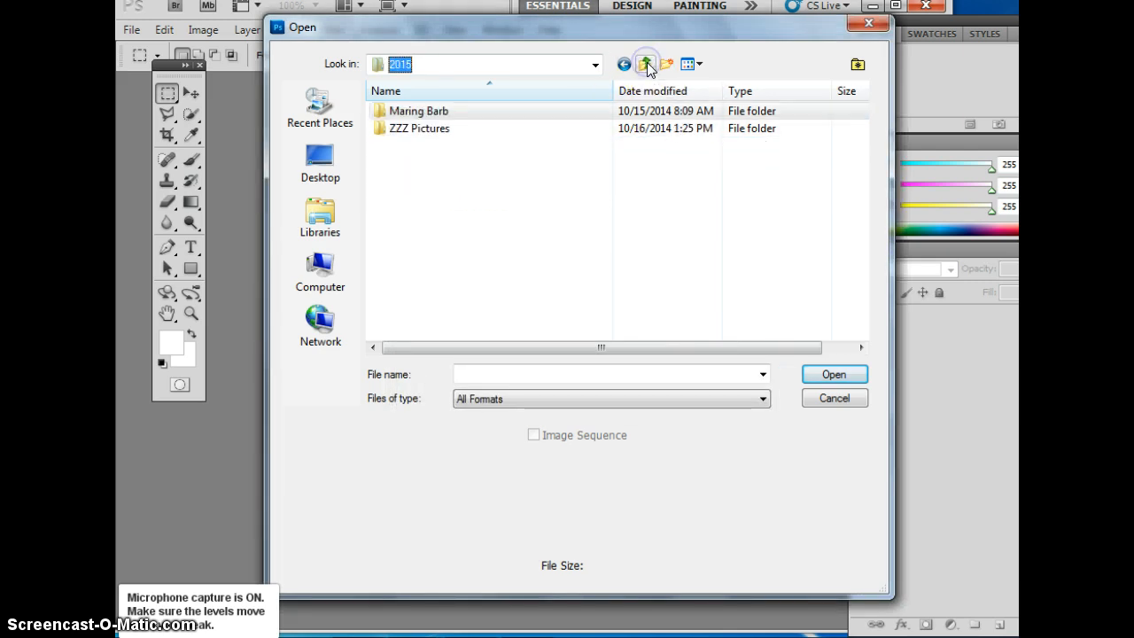
{"action": "left_click", "coordinate": [824, 403]}
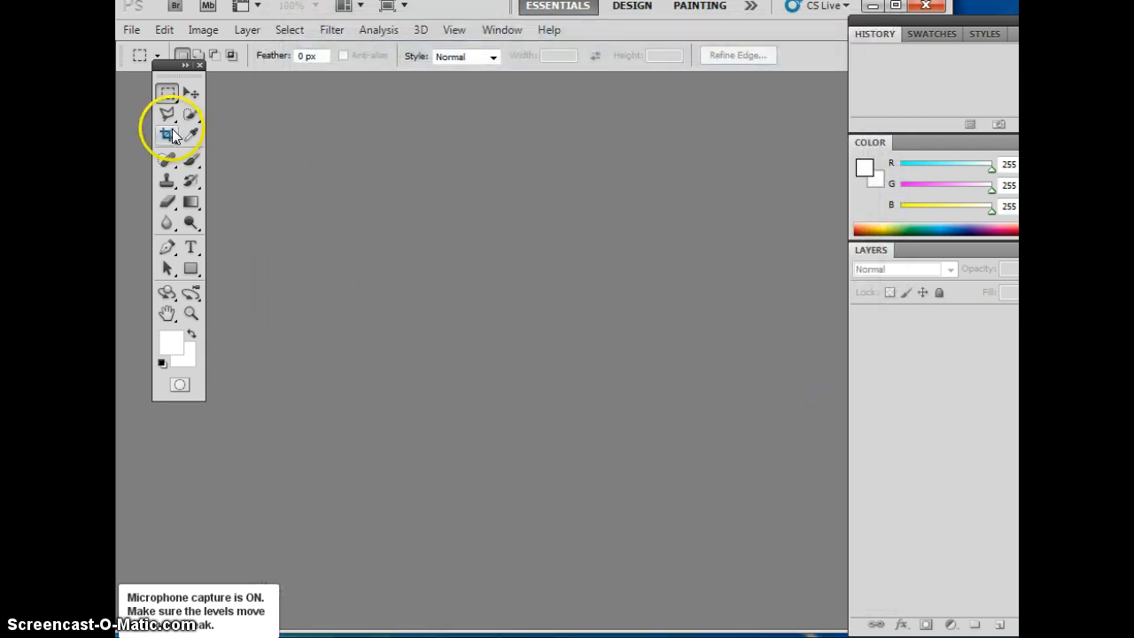
Create a new document named Art Supplies, 10 inches wide and 8 inches high
{"action": "left_click", "coordinate": [128, 33]}
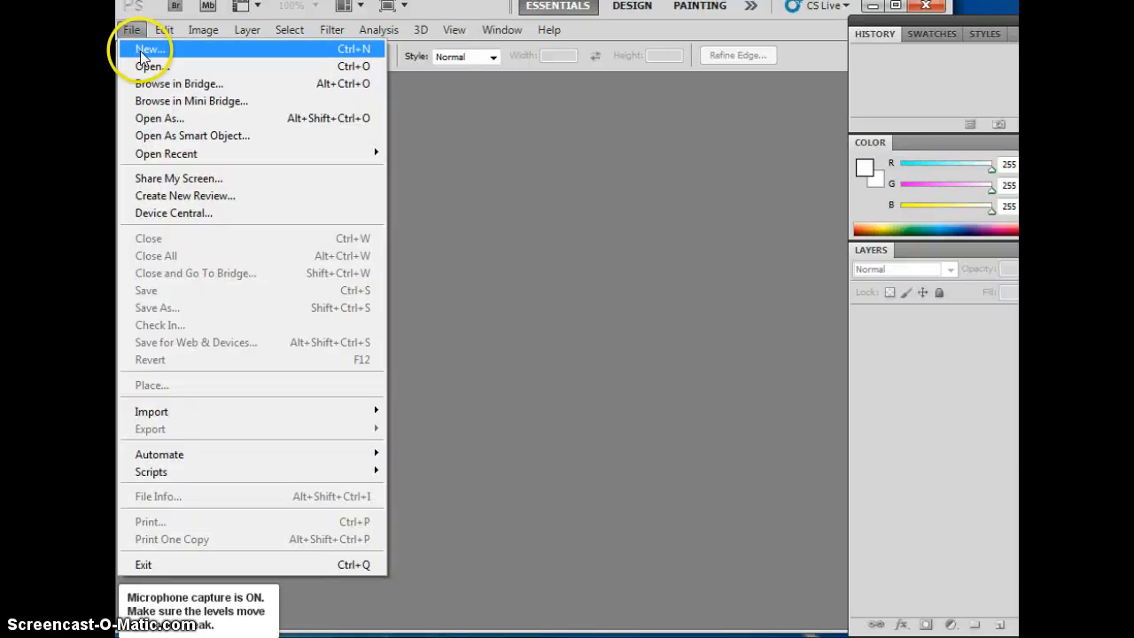
{"action": "left_click", "coordinate": [142, 51]}
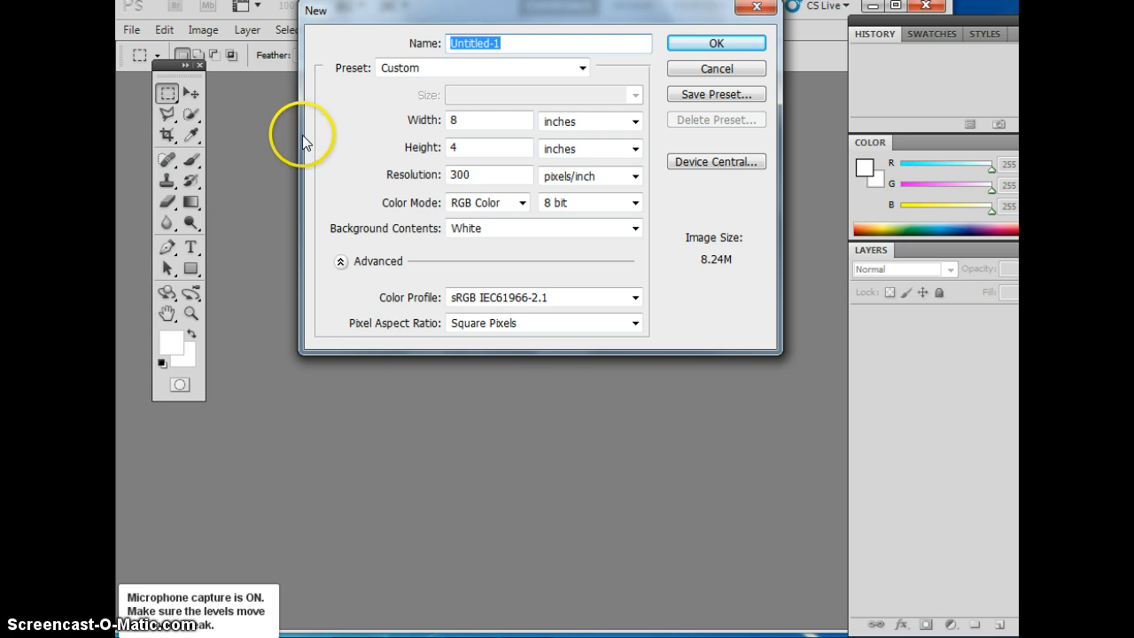
{"action": "double_click", "coordinate": [450, 120]}
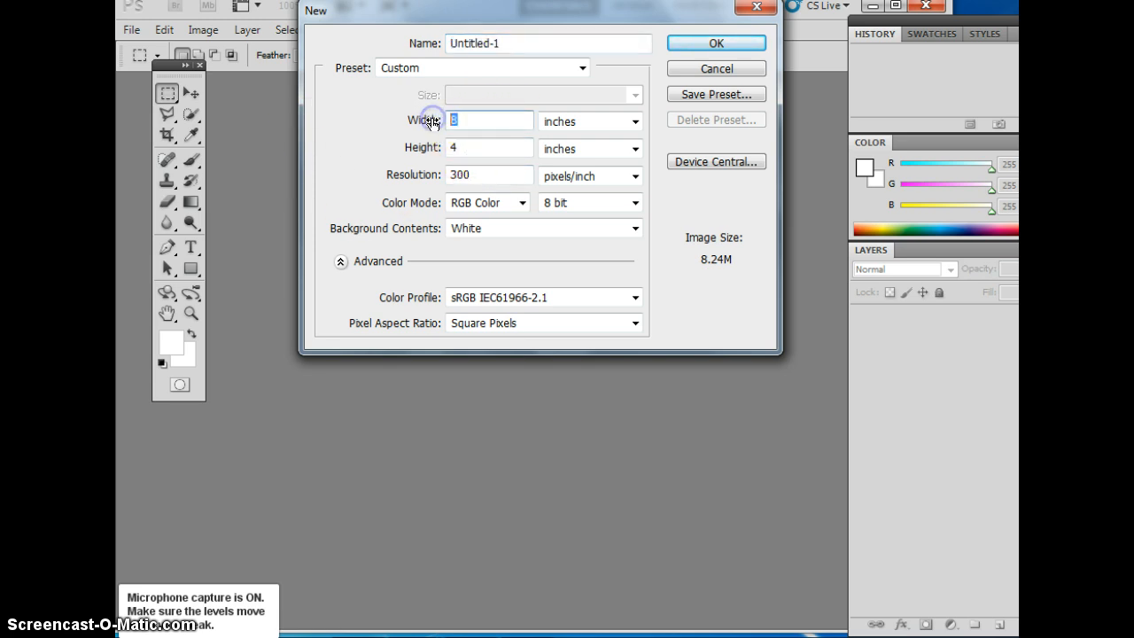
{"action": "type", "text": "10"}
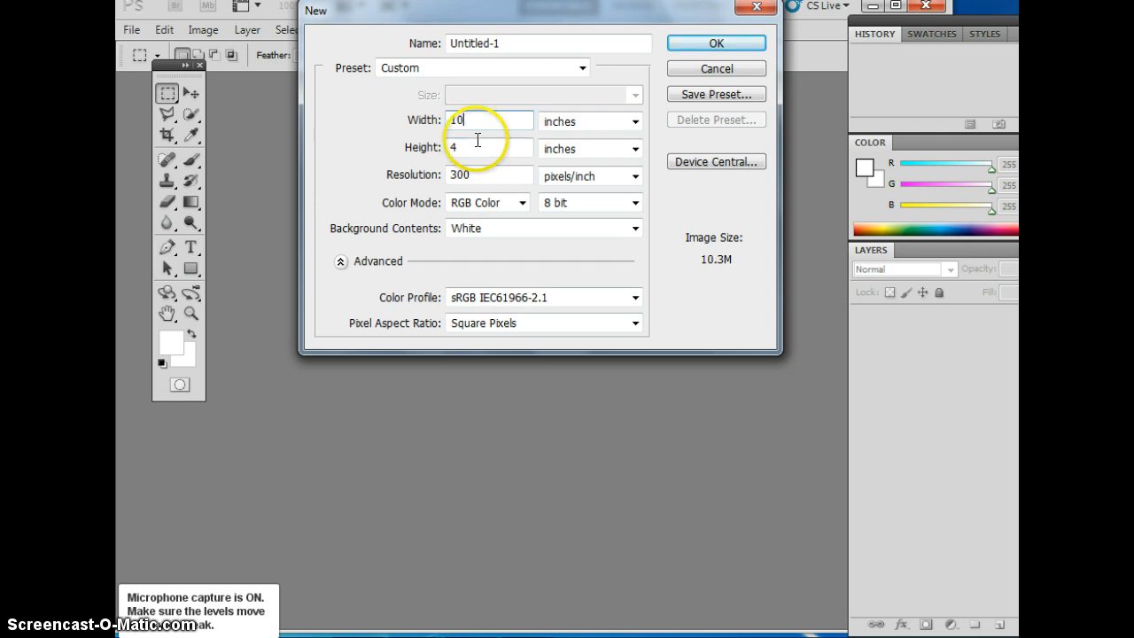
{"action": "left_click", "coordinate": [408, 147]}
{"action": "type", "text": "8"}
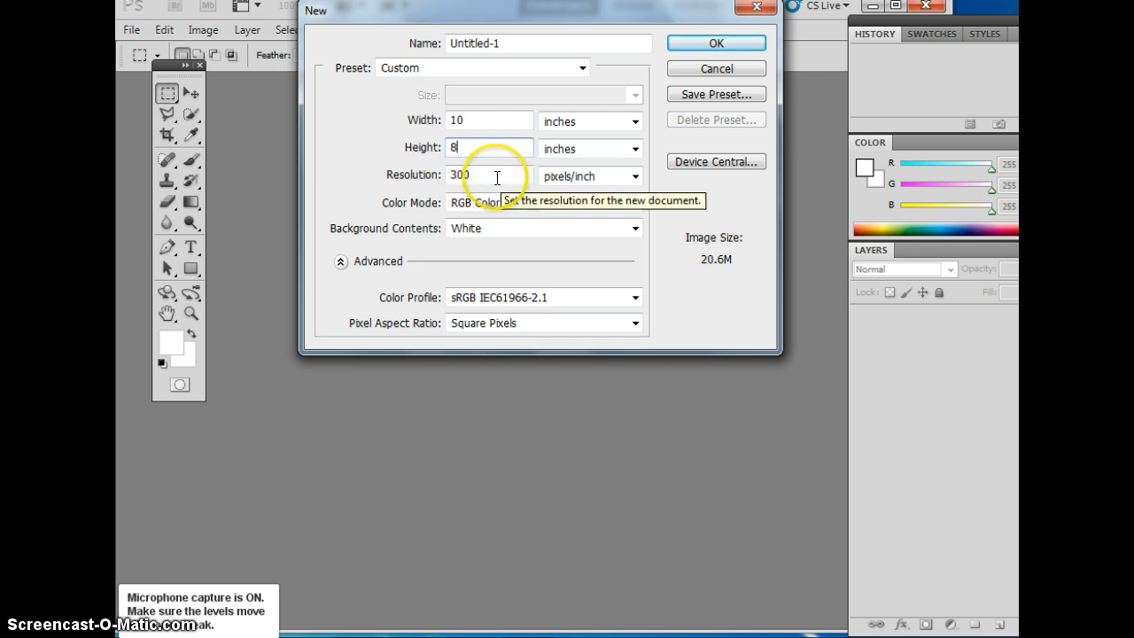
{"action": "left_click_drag", "start_coordinate": [505, 43], "coordinate": [426, 42]}
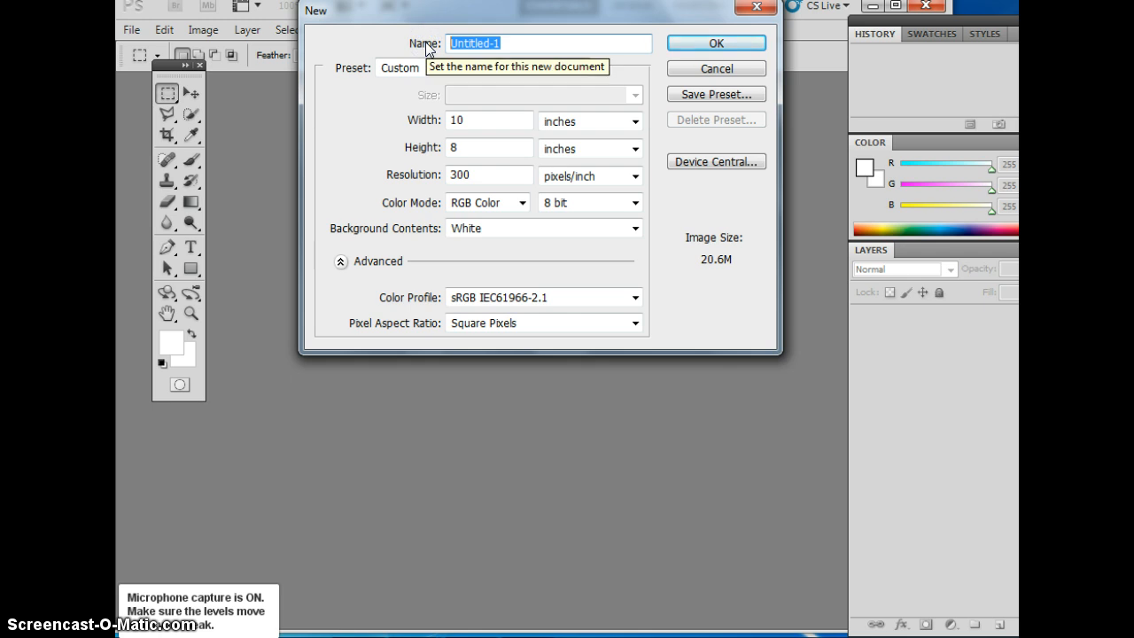
{"action": "type", "text": "Art Supplies"}
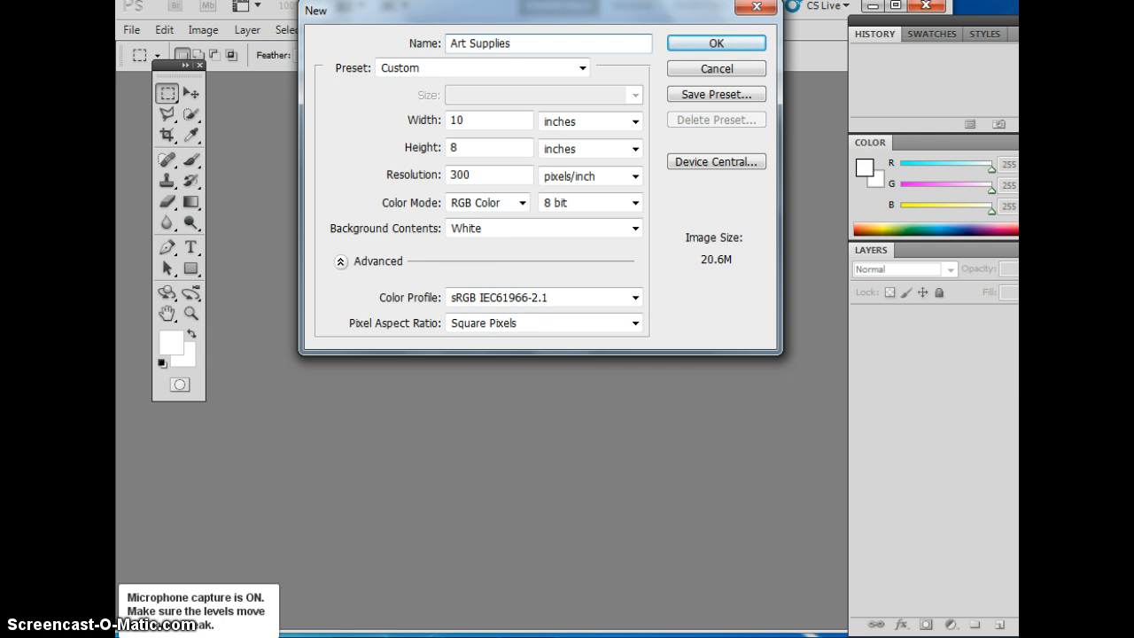
{"action": "left_click", "coordinate": [680, 43]}
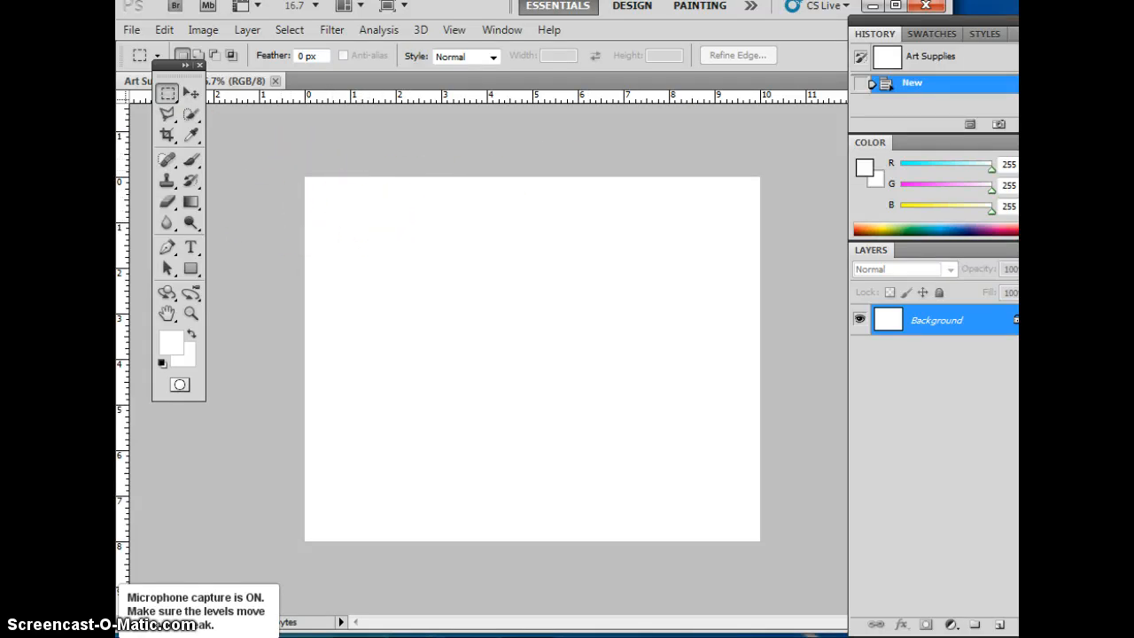
Browse for a file to open in the personal folder's Pictures > Art Supplies folder and select IMG_0711
{"action": "left_click", "coordinate": [132, 32]}
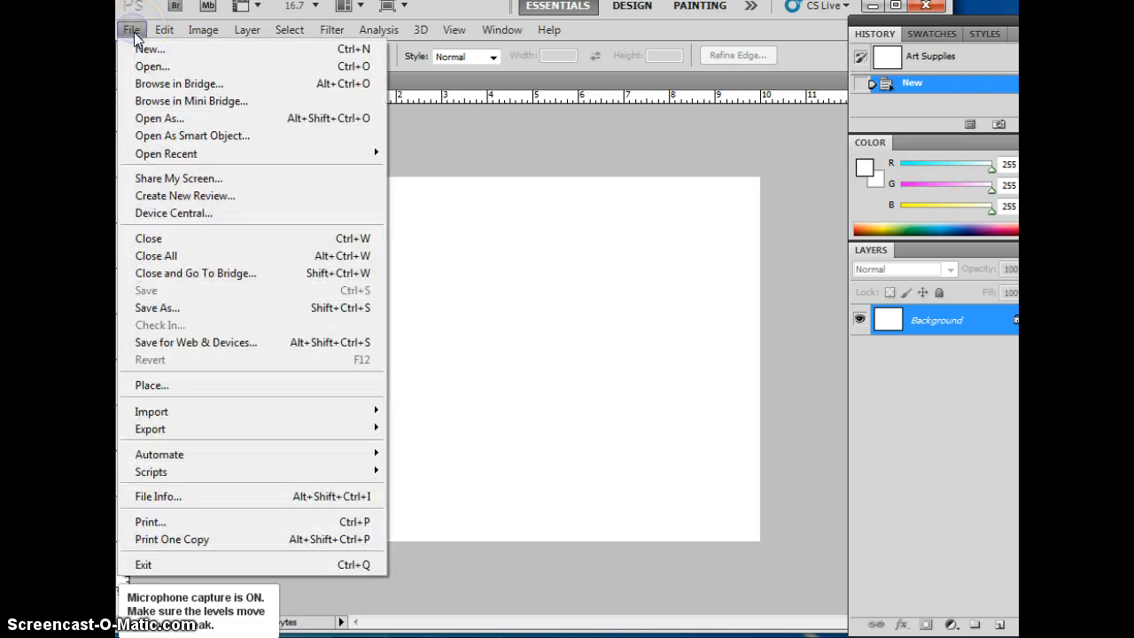
{"action": "left_click", "coordinate": [149, 68]}
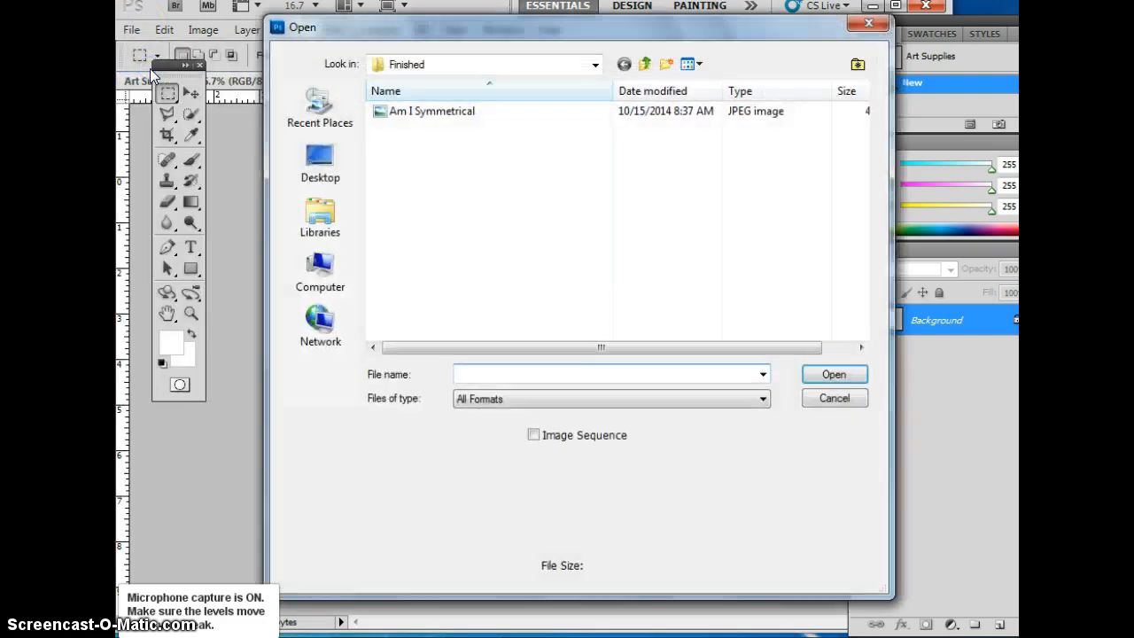
{"action": "left_click", "coordinate": [644, 64]}
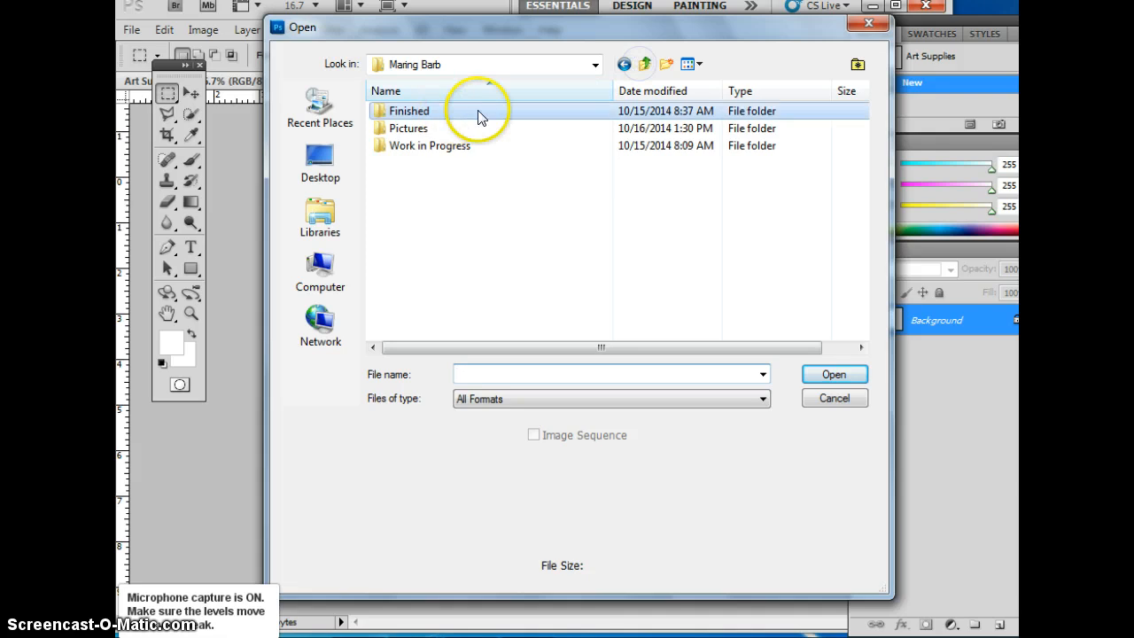
{"action": "double_click", "coordinate": [414, 129]}
{"action": "double_click", "coordinate": [409, 111]}
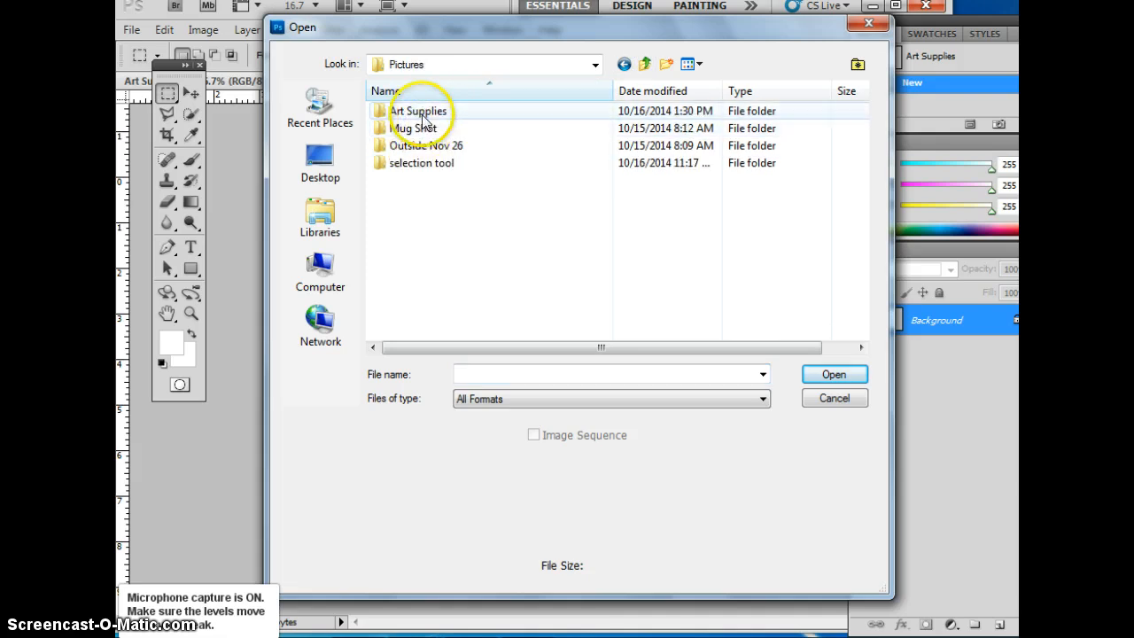
{"action": "left_click", "coordinate": [425, 116]}
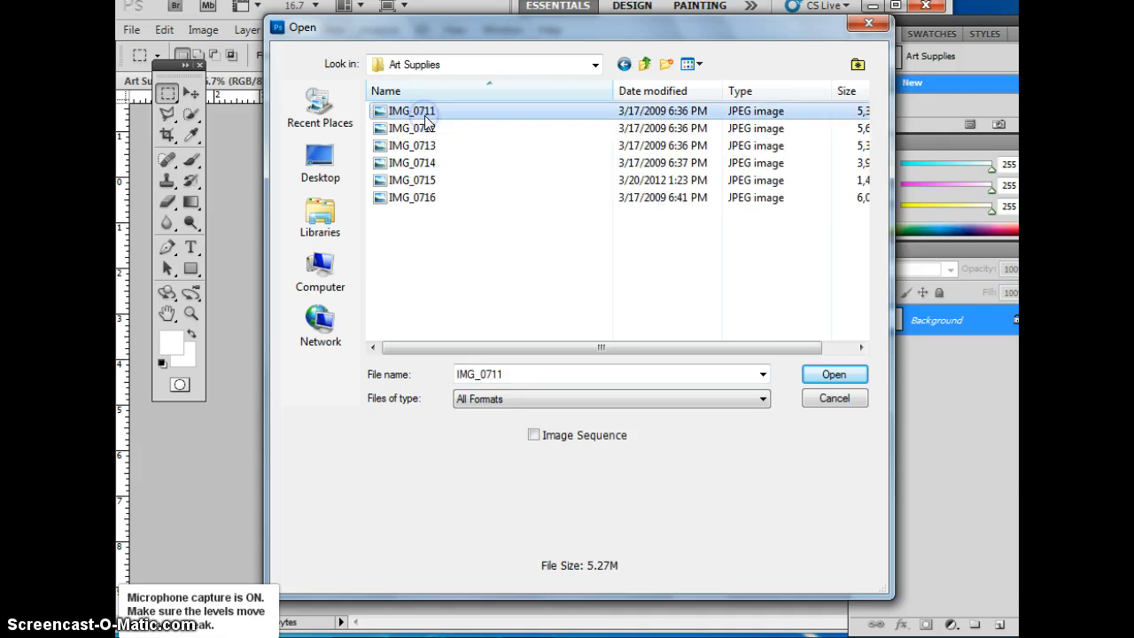
Show the files as extra large icons and open the scissors photo IMG_0711
{"action": "left_click", "coordinate": [696, 64]}
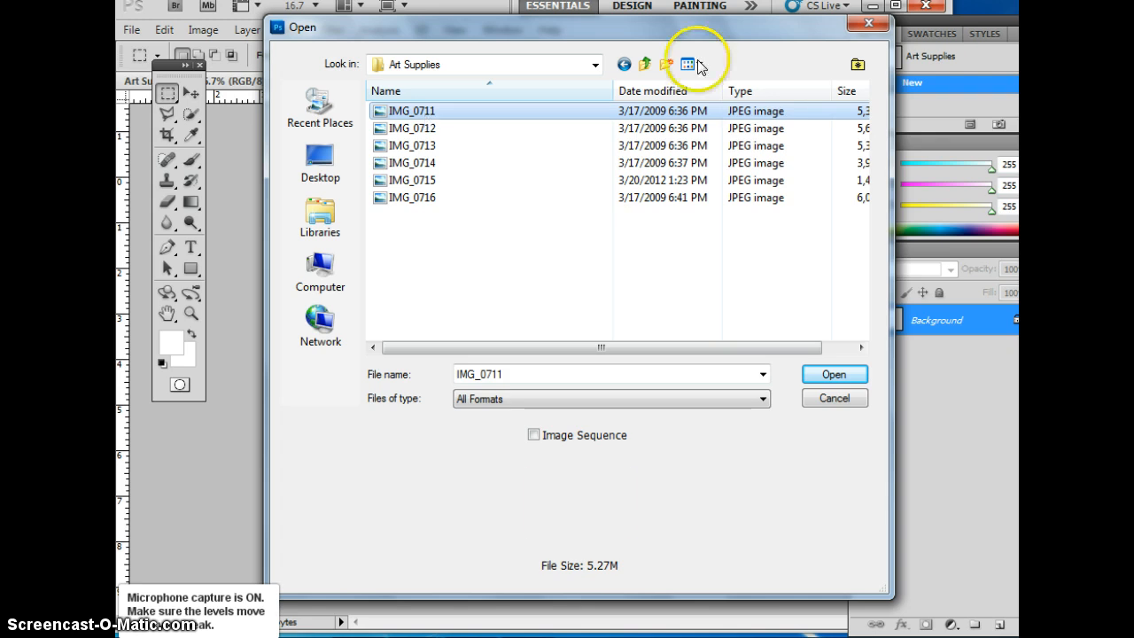
{"action": "left_click", "coordinate": [716, 86]}
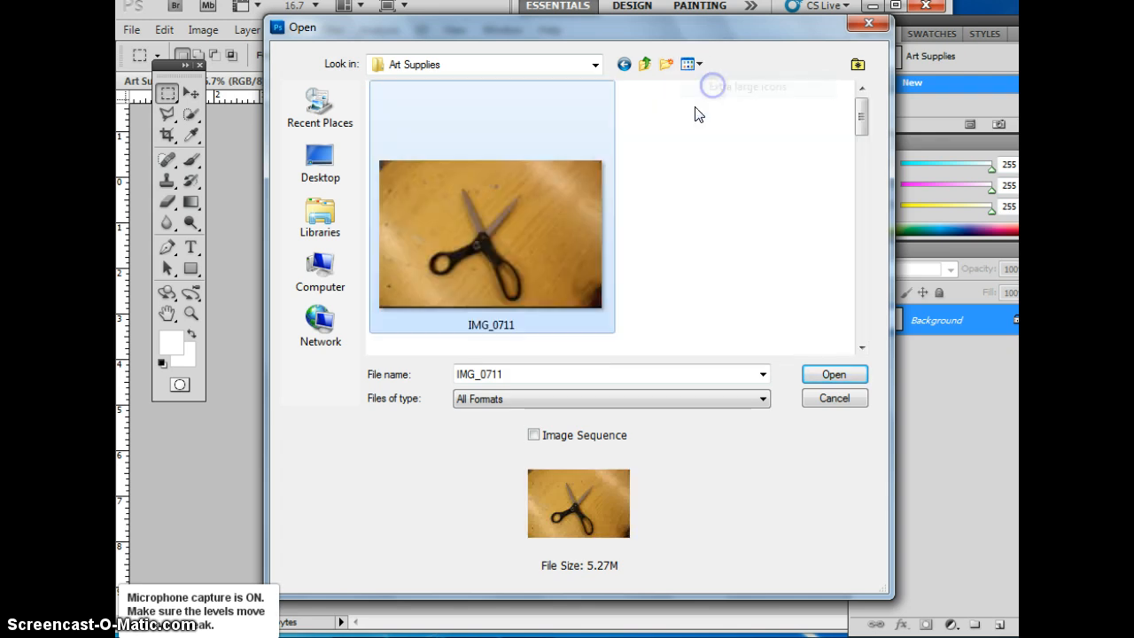
{"action": "mouse_move", "coordinate": [863, 111]}
{"action": "left_mouse_down"}
{"action": "mouse_move", "coordinate": [864, 178]}
{"action": "mouse_move", "coordinate": [861, 111]}
{"action": "left_mouse_up"}
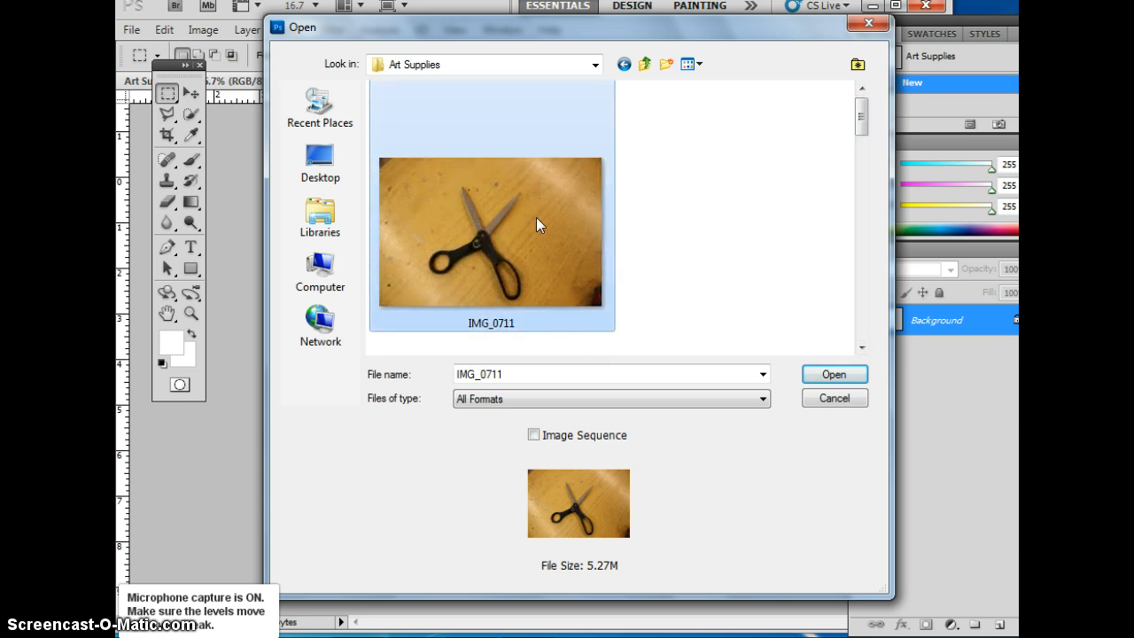
{"action": "left_click", "coordinate": [832, 376]}
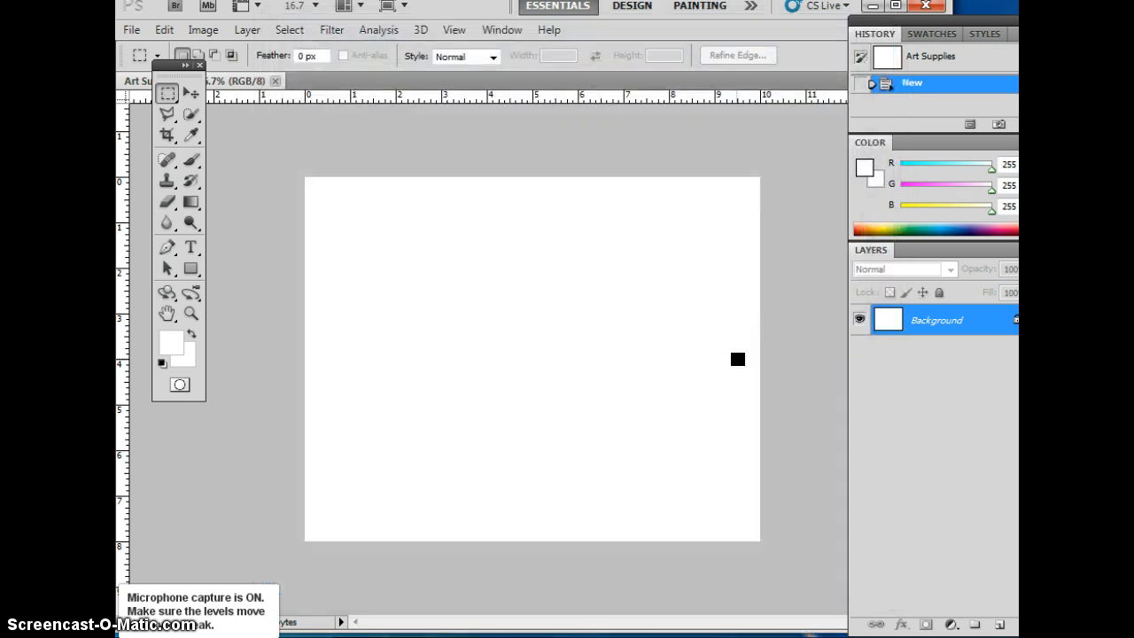
{"action": "left_click", "coordinate": [634, 158]}
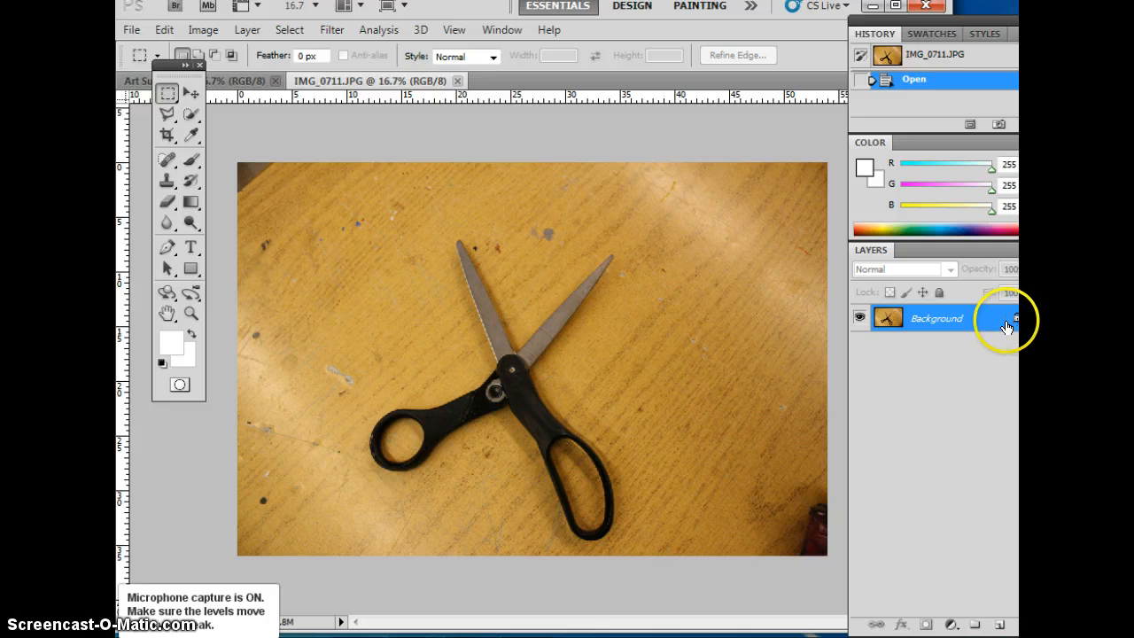
Convert the Background into an editable layer named Layer 0 and activate the Polygonal Lasso tool
{"action": "double_click", "coordinate": [978, 321]}
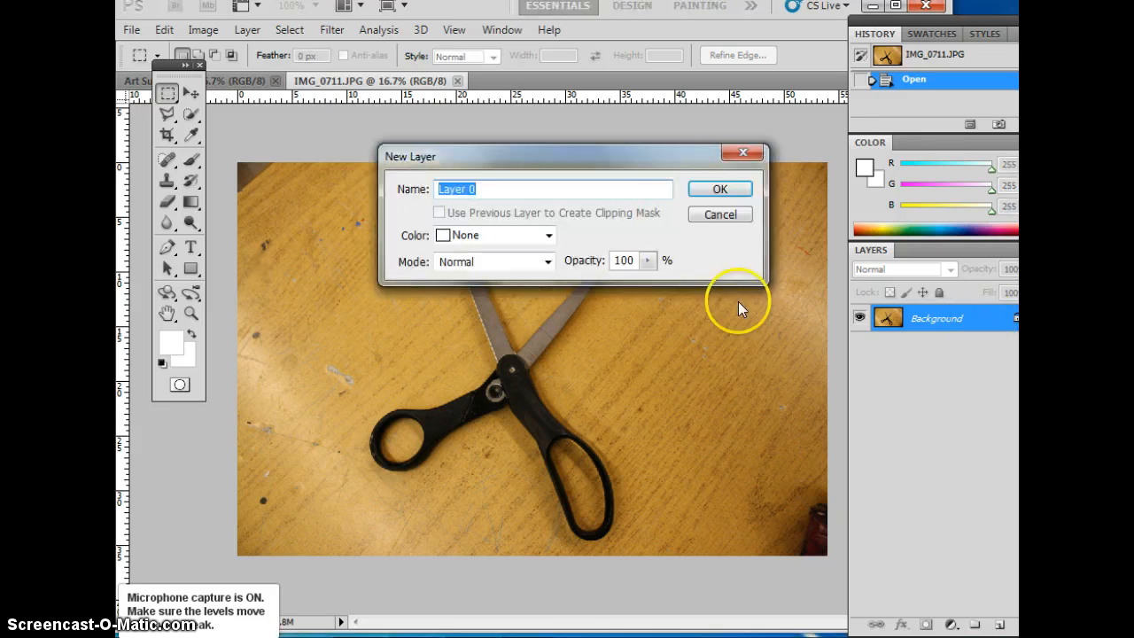
{"action": "left_click", "coordinate": [718, 190]}
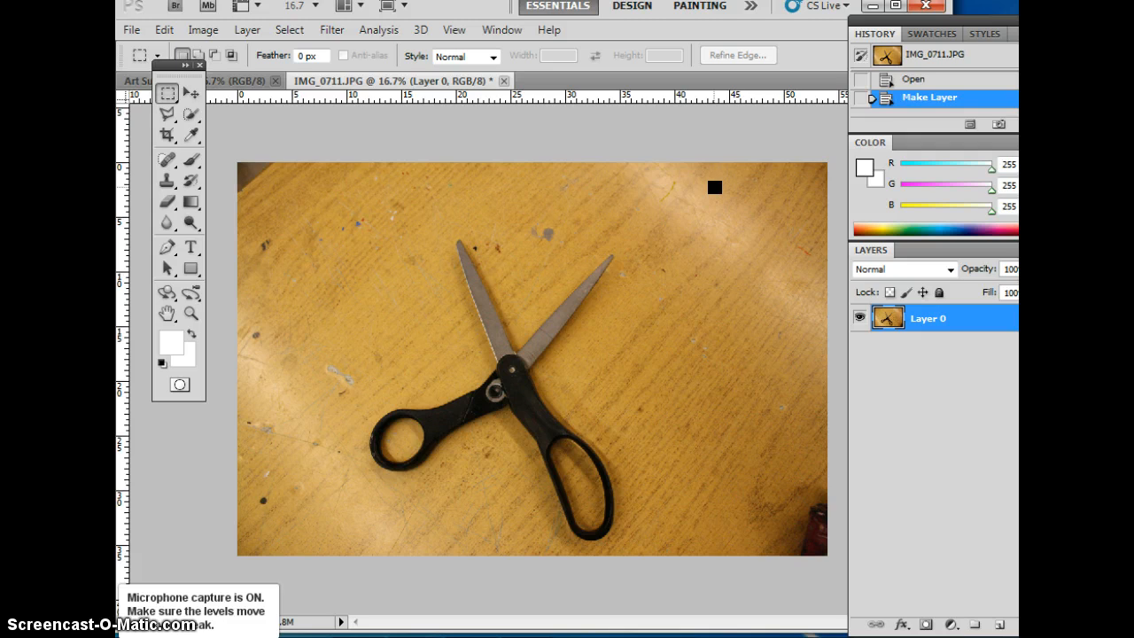
{"action": "left_click", "coordinate": [173, 124]}
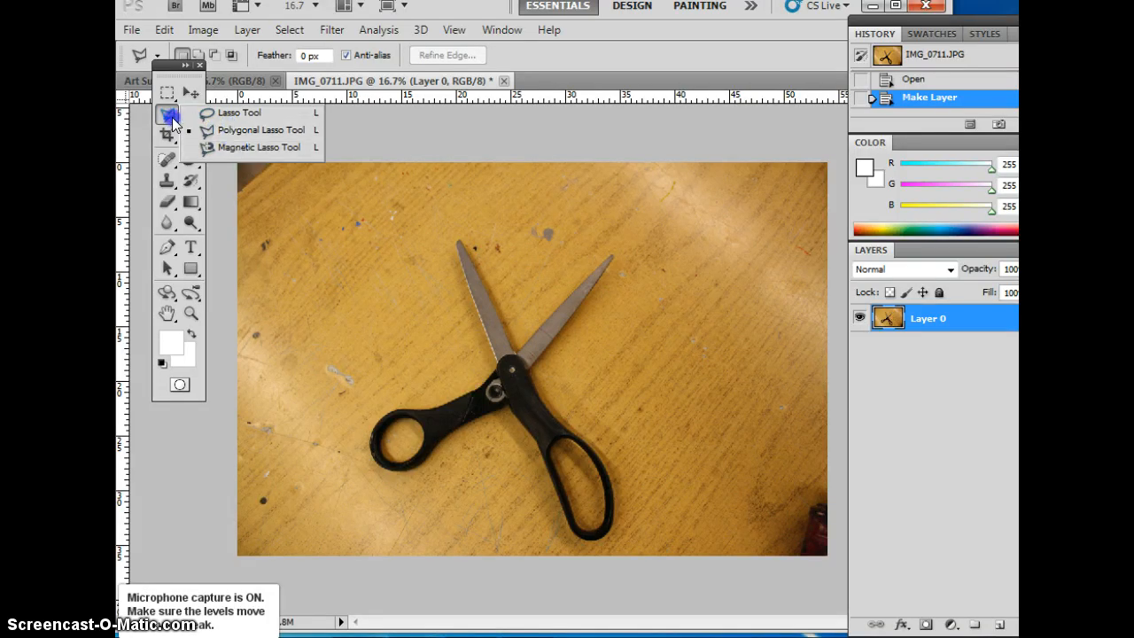
{"action": "left_click", "coordinate": [212, 131]}
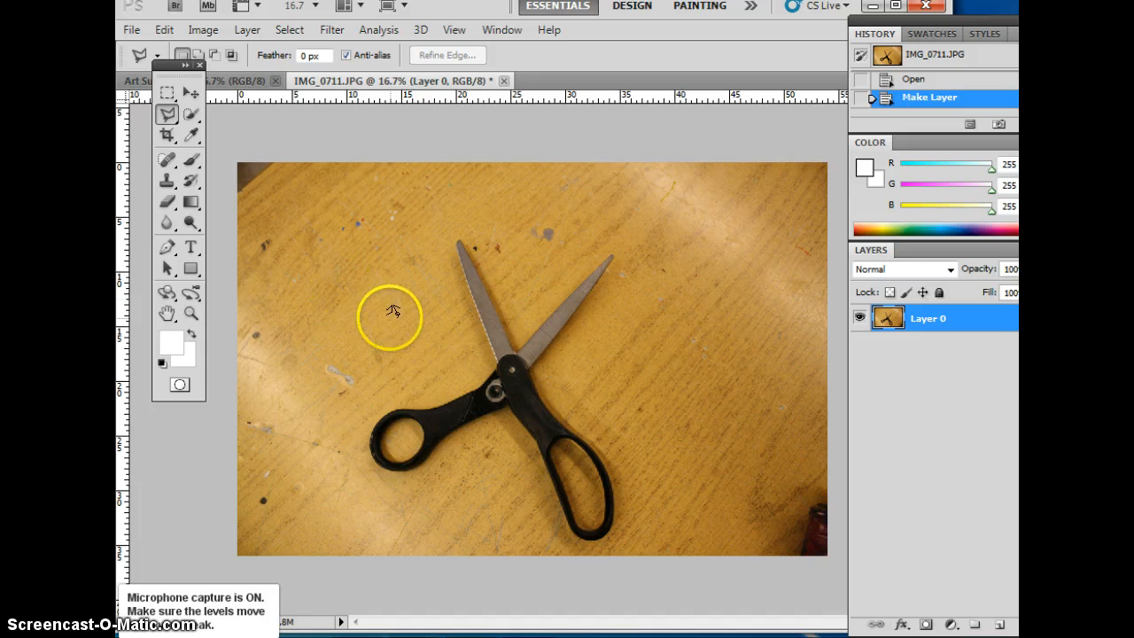
Outline the scissors closely with a closed polygonal selection around both handles and both blades, removing misplaced points along the way
{"action": "left_click", "coordinate": [365, 495]}
{"action": "left_click", "coordinate": [351, 425]}
{"action": "left_click", "coordinate": [466, 337]}
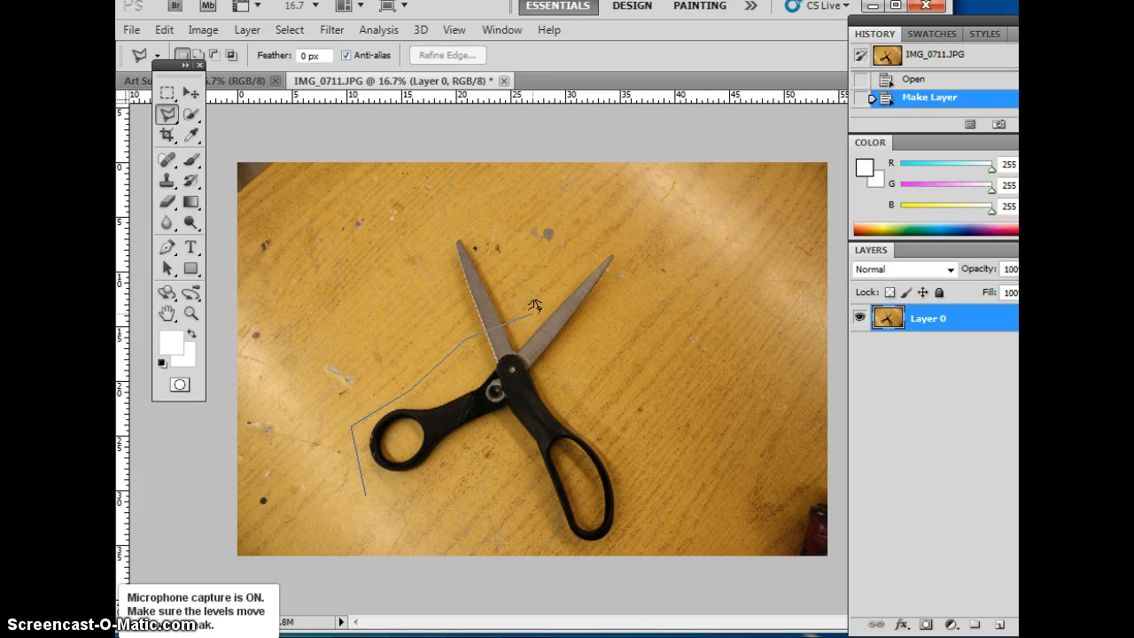
{"action": "key", "text": "Delete"}
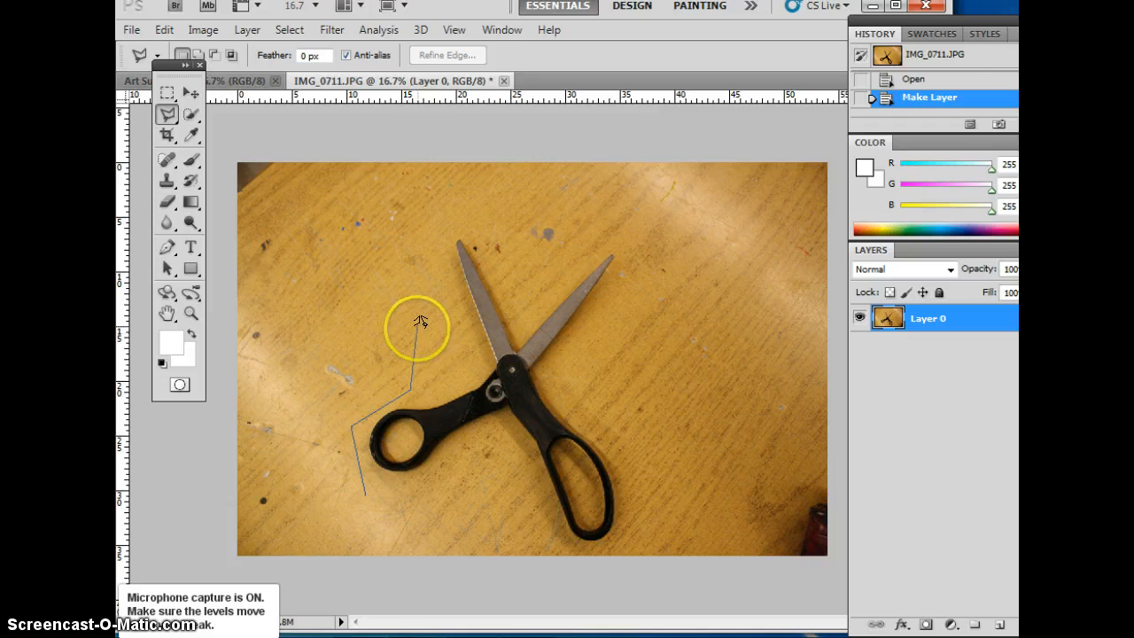
{"action": "left_click", "coordinate": [447, 386]}
{"action": "left_click", "coordinate": [482, 367]}
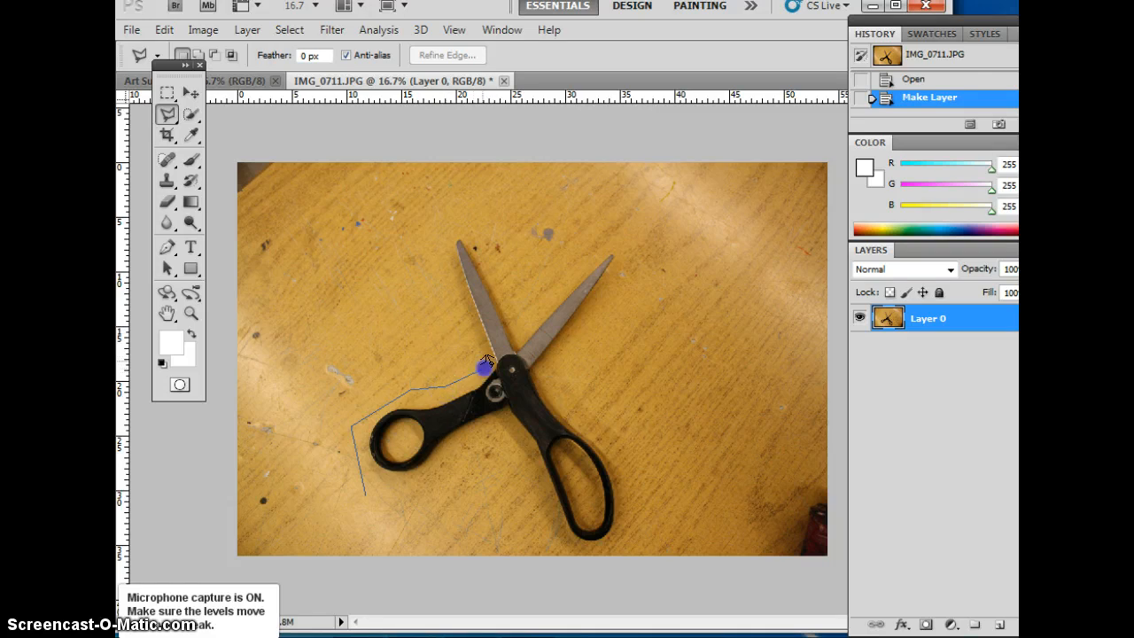
{"action": "left_click", "coordinate": [467, 301]}
{"action": "left_click", "coordinate": [437, 239]}
{"action": "left_click", "coordinate": [455, 220]}
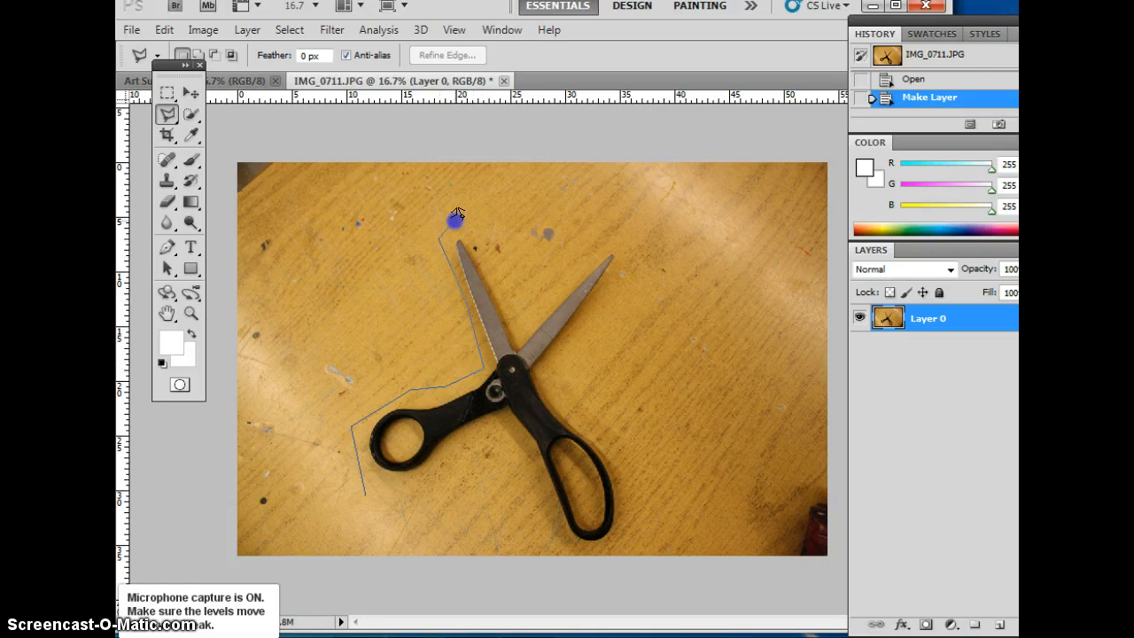
{"action": "left_click", "coordinate": [488, 242]}
{"action": "left_click", "coordinate": [522, 332]}
{"action": "left_click", "coordinate": [601, 255]}
{"action": "left_click", "coordinate": [619, 246]}
{"action": "left_click", "coordinate": [636, 264]}
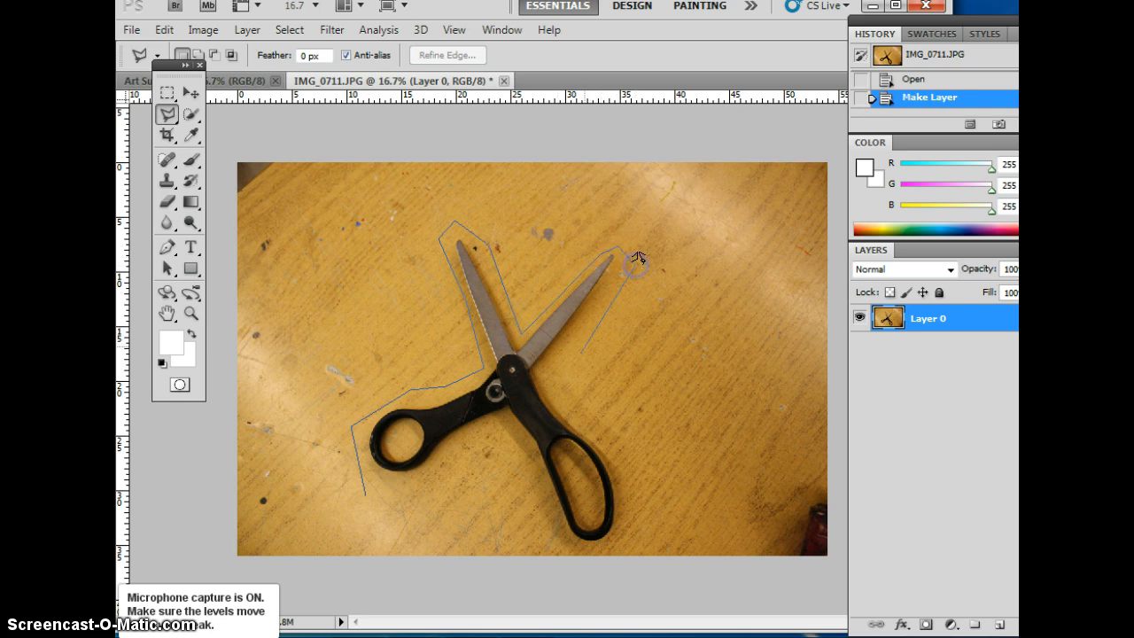
{"action": "left_click", "coordinate": [549, 372]}
{"action": "left_click", "coordinate": [374, 489]}
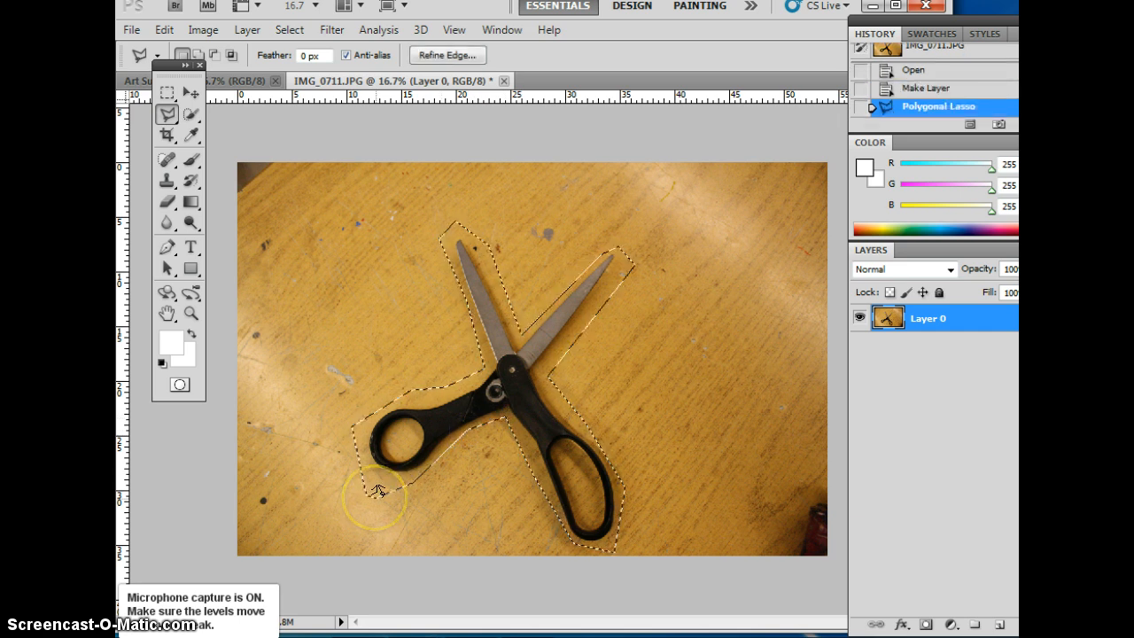
Replace the selection with a loose polygonal outline that runs around the handles and straight across above both blade tips
{"action": "left_click", "coordinate": [379, 503]}
{"action": "left_click", "coordinate": [329, 356]}
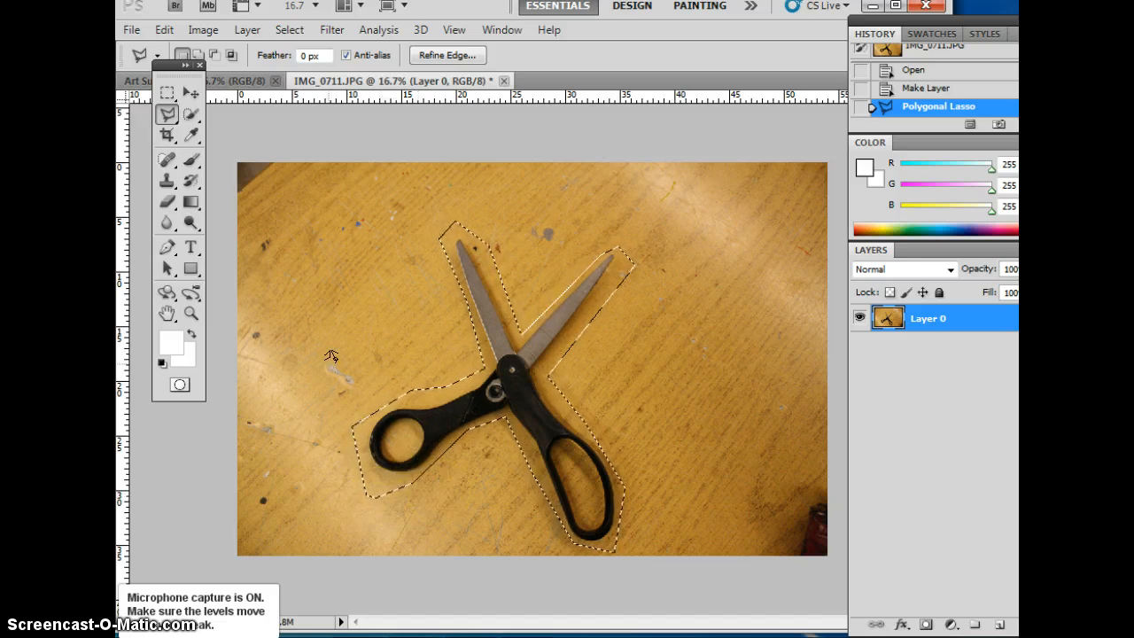
{"action": "left_click", "coordinate": [335, 375]}
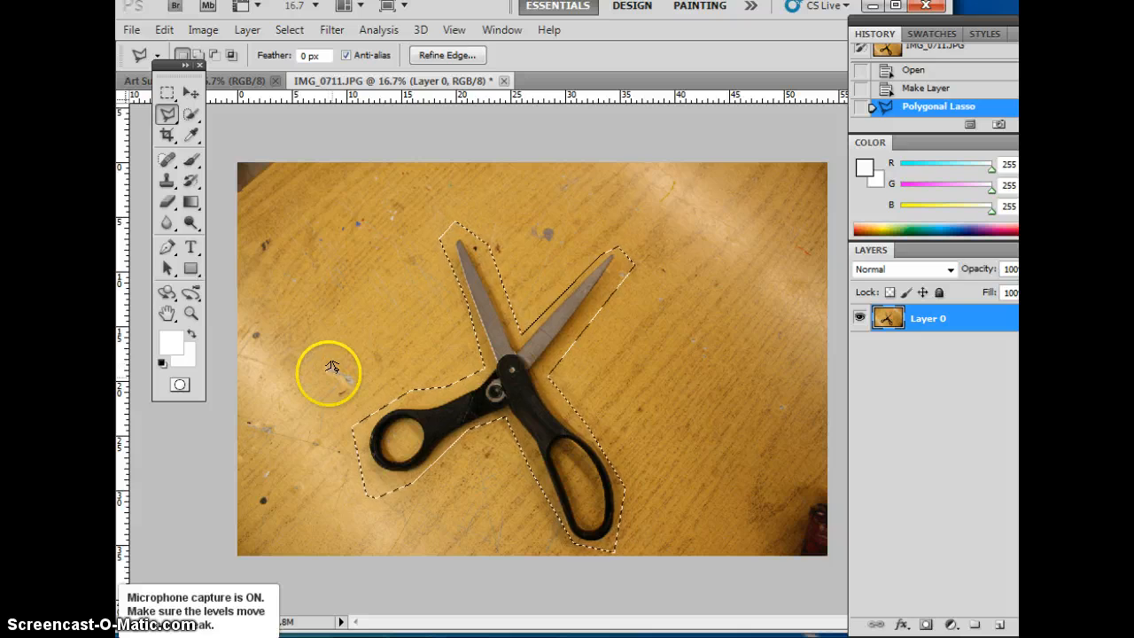
{"action": "right_click", "coordinate": [347, 390]}
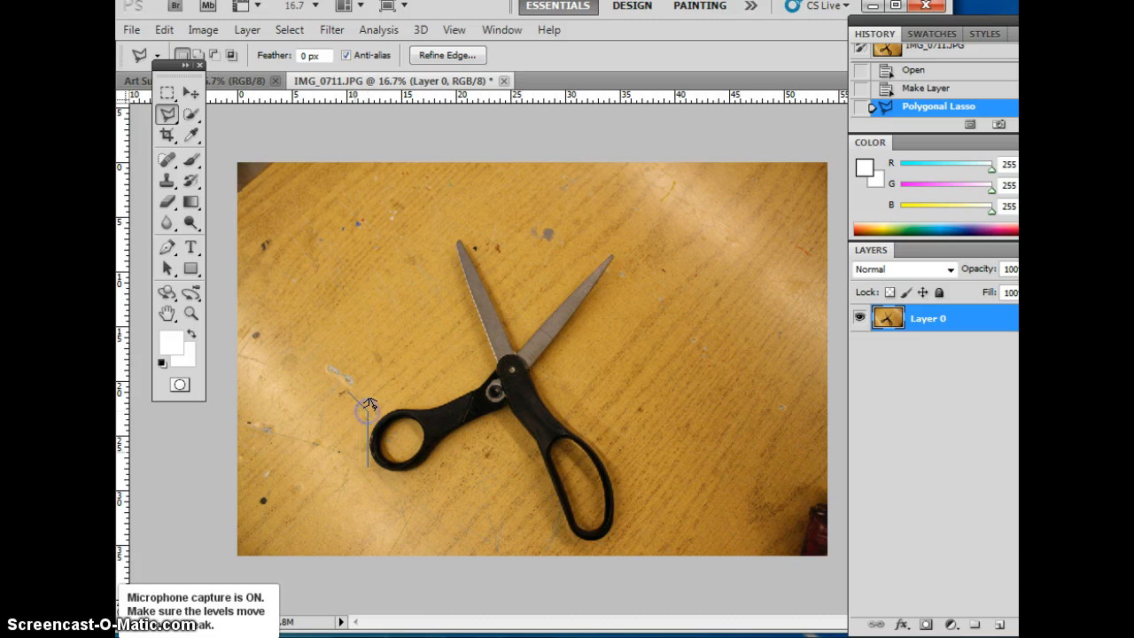
{"action": "left_click", "coordinate": [459, 493]}
{"action": "left_click", "coordinate": [679, 249]}
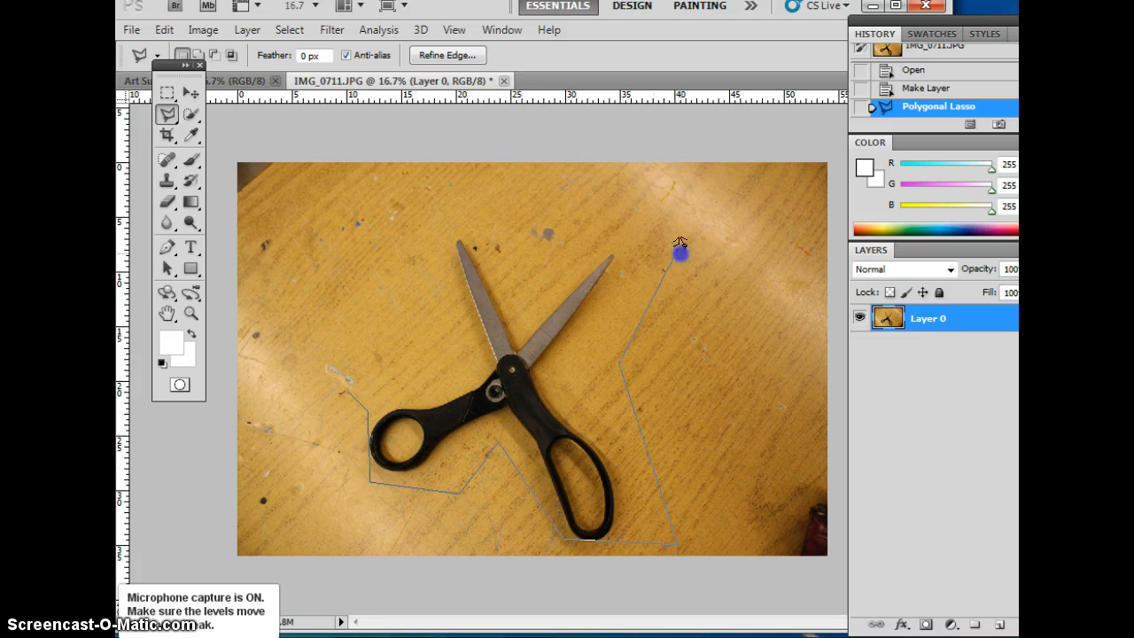
{"action": "left_click", "coordinate": [537, 222]}
{"action": "left_click", "coordinate": [413, 222]}
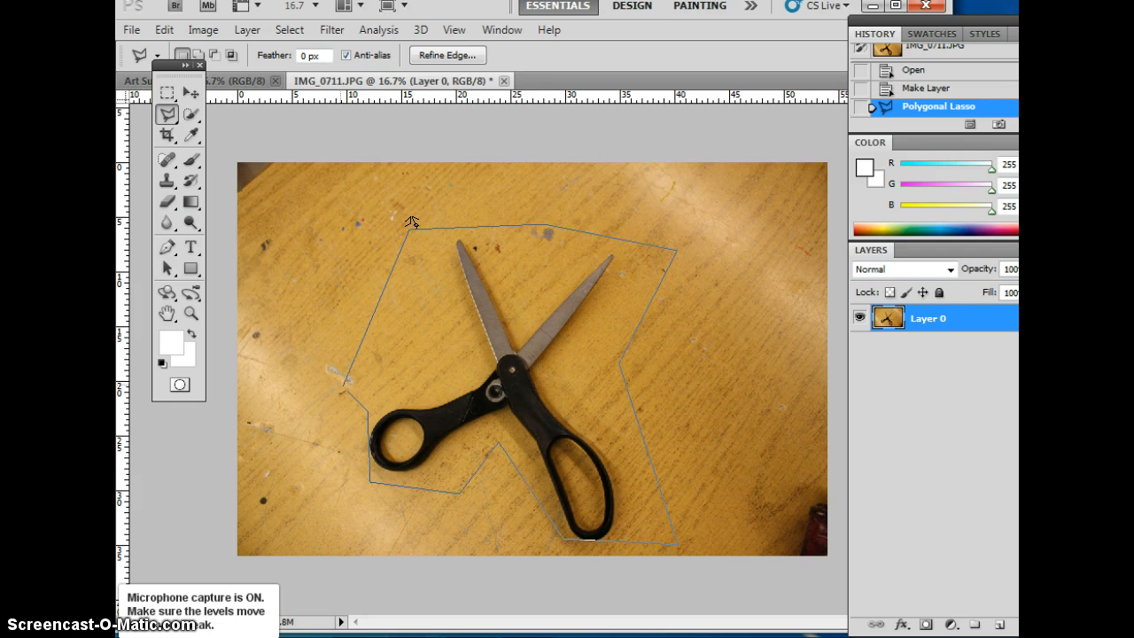
{"action": "left_click", "coordinate": [346, 387]}
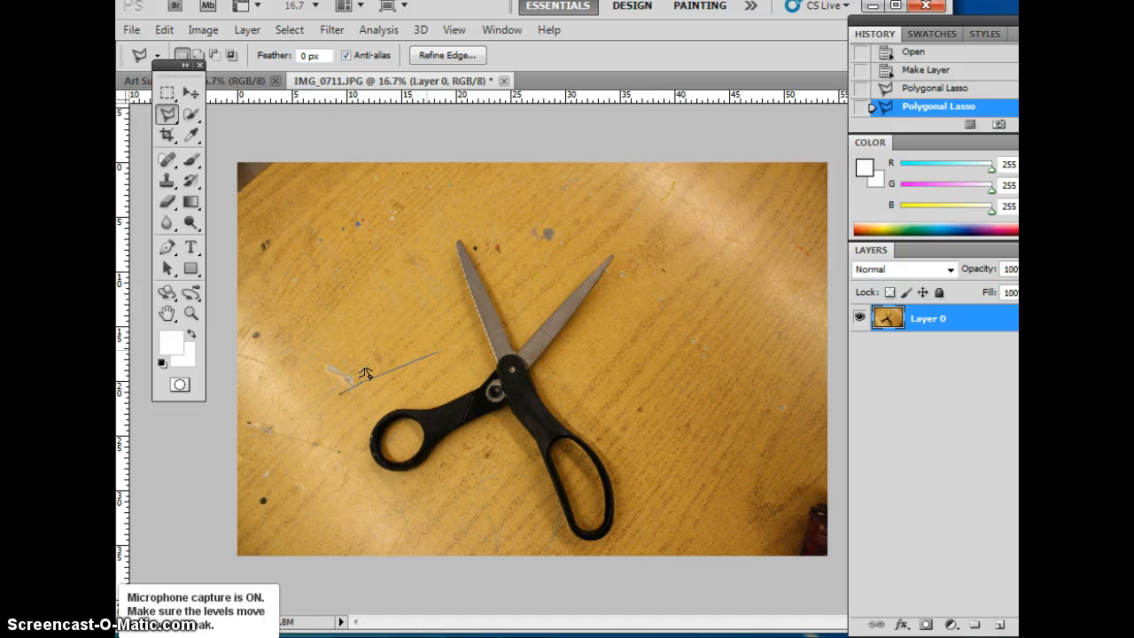
Redraw the polygonal selection around the scissors with a wider margin, following both blades, the gap between them and both handles
{"action": "left_click", "coordinate": [441, 216]}
{"action": "left_click", "coordinate": [524, 224]}
{"action": "left_click", "coordinate": [529, 304]}
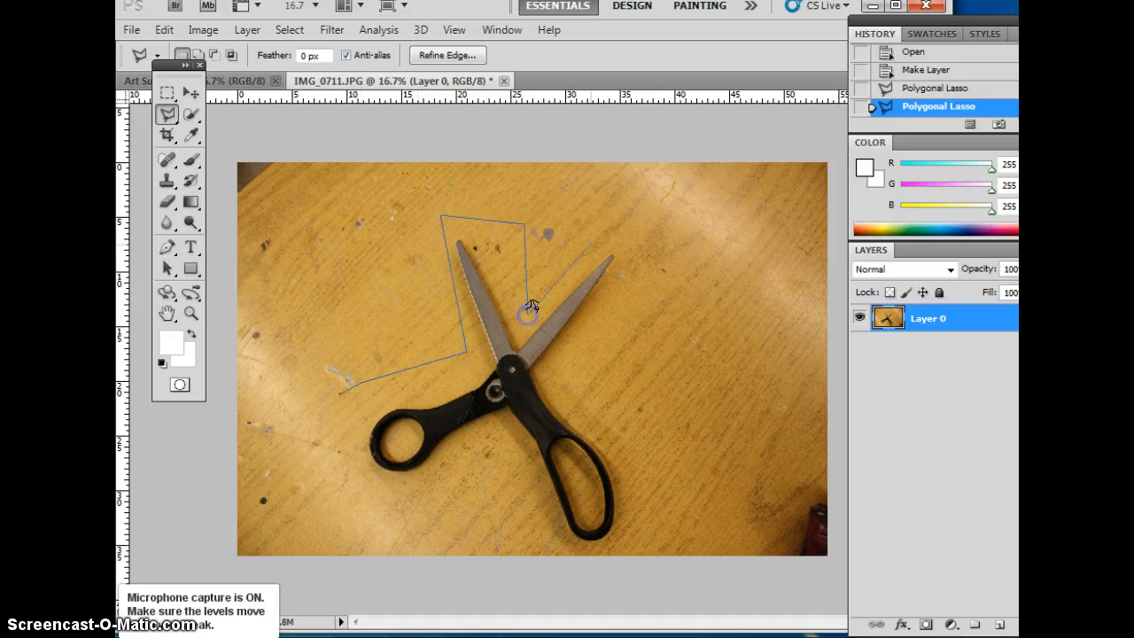
{"action": "left_click", "coordinate": [581, 385]}
{"action": "left_click", "coordinate": [407, 486]}
{"action": "double_click", "coordinate": [348, 443]}
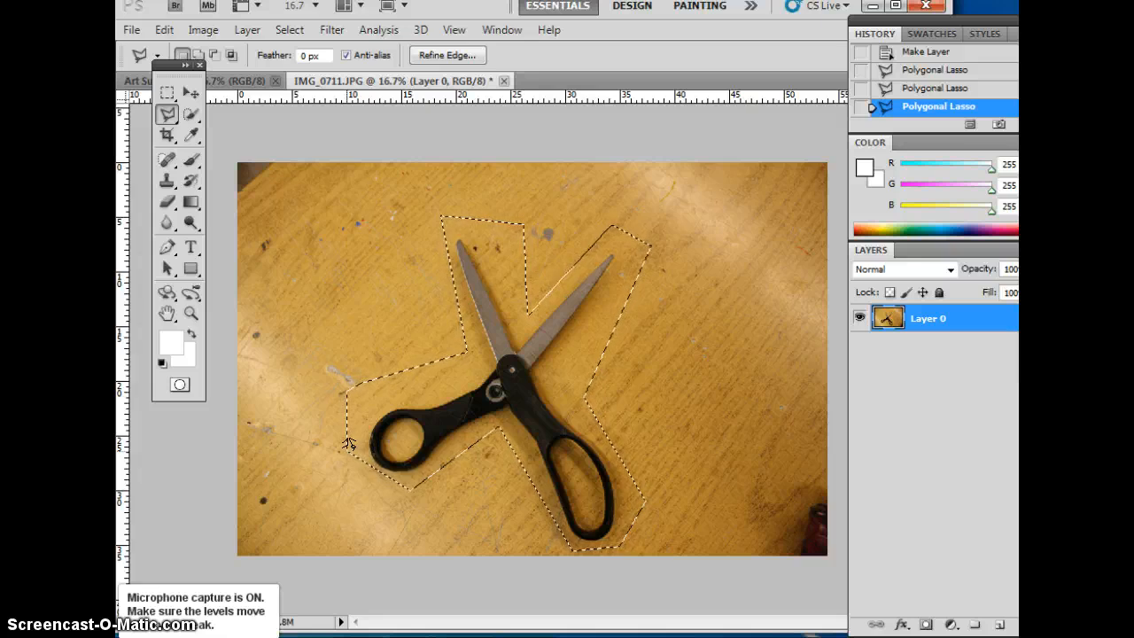
Turn on Quick Mask mode for the scissors selection
{"action": "left_click", "coordinate": [180, 386]}
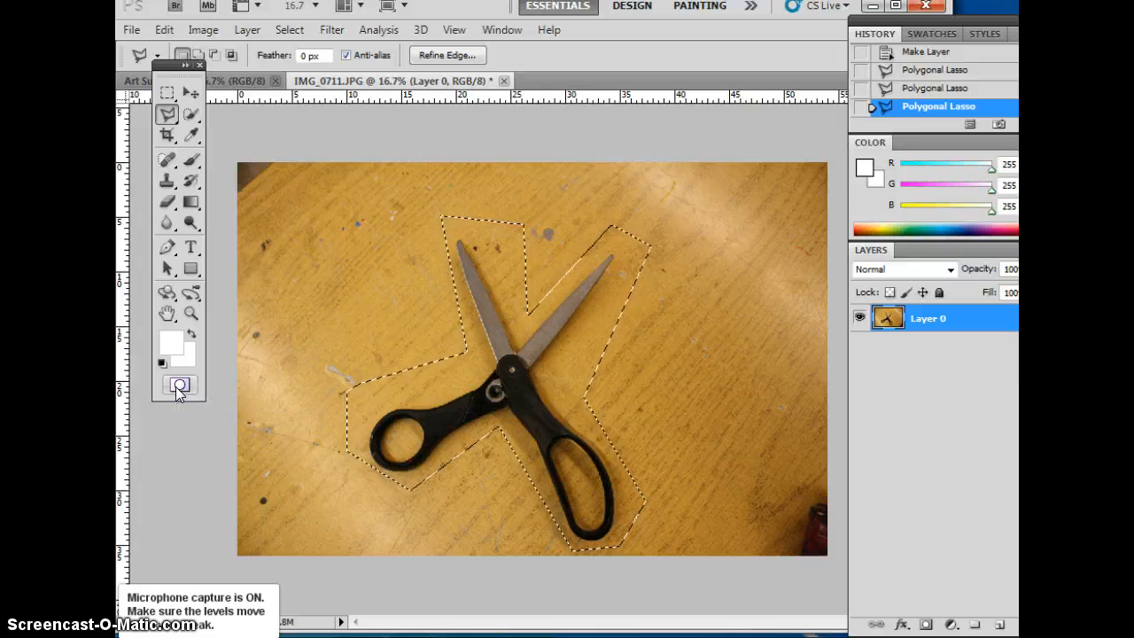
{"action": "left_click", "coordinate": [179, 386]}
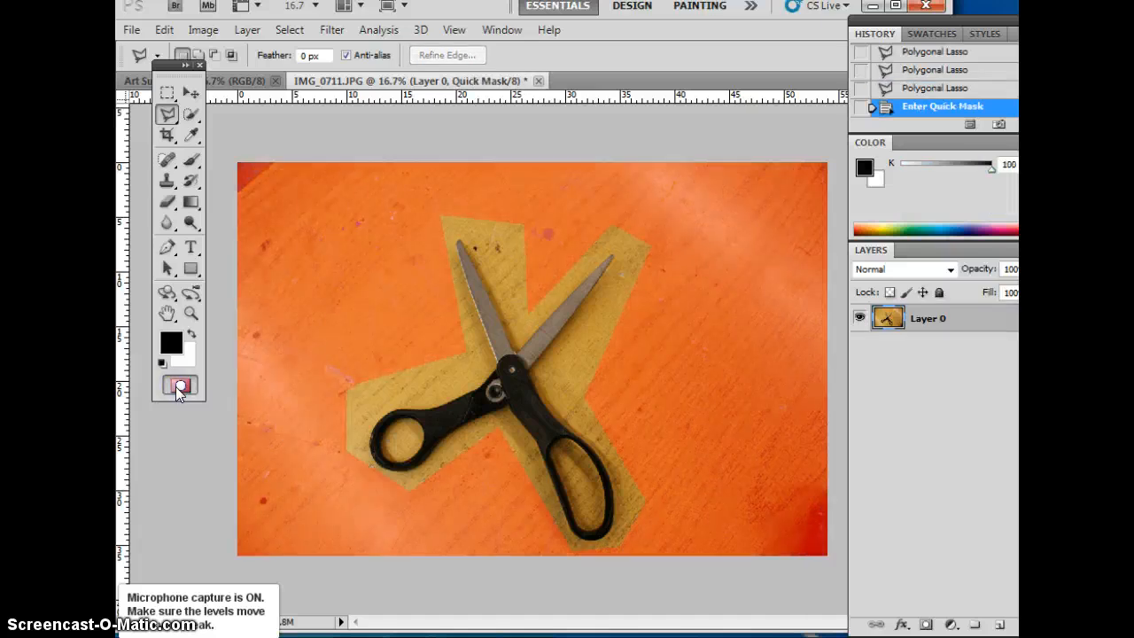
{"action": "left_click", "coordinate": [180, 387]}
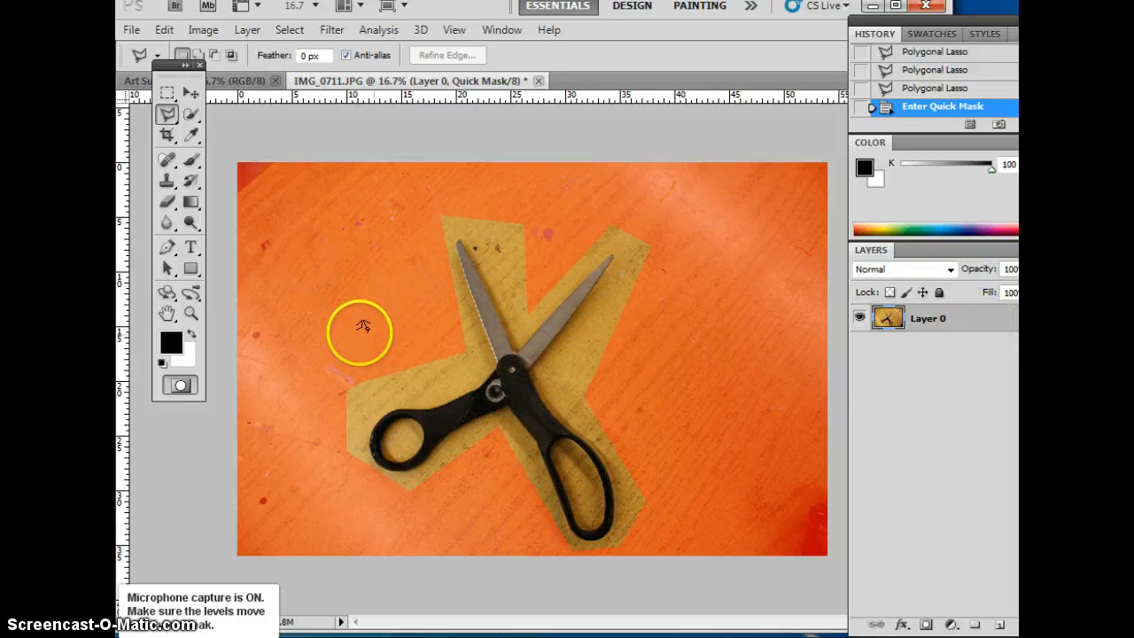
Brush a small patch of black onto the quick mask at the edge above the round handle, viewed at 50% zoom
{"action": "left_click", "coordinate": [192, 313]}
{"action": "left_click", "coordinate": [383, 400]}
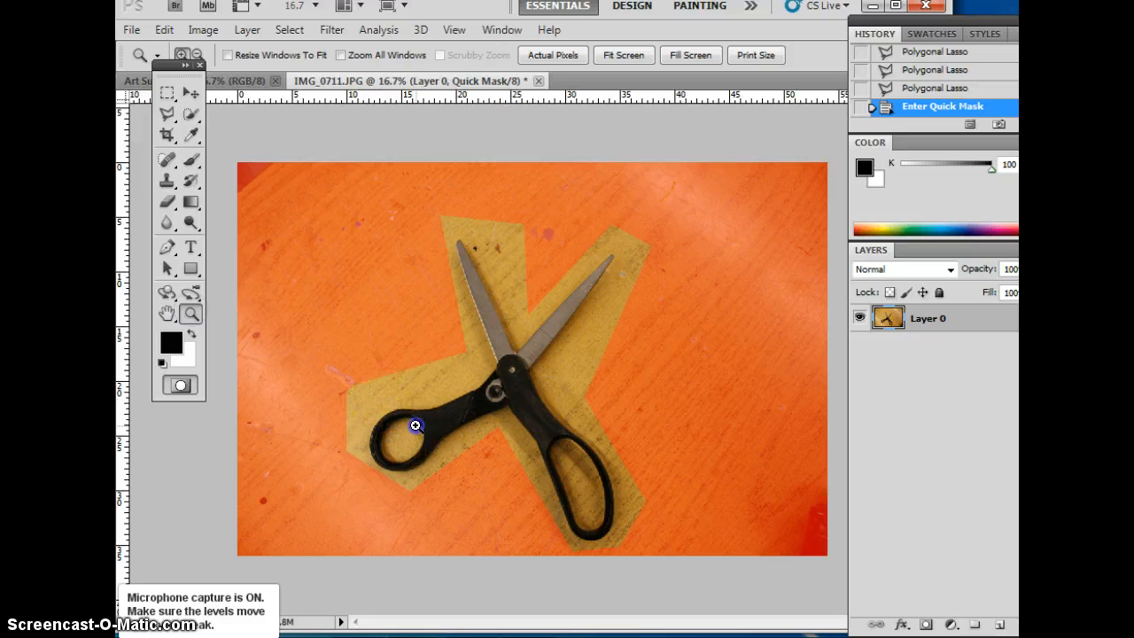
{"action": "left_click", "coordinate": [380, 434]}
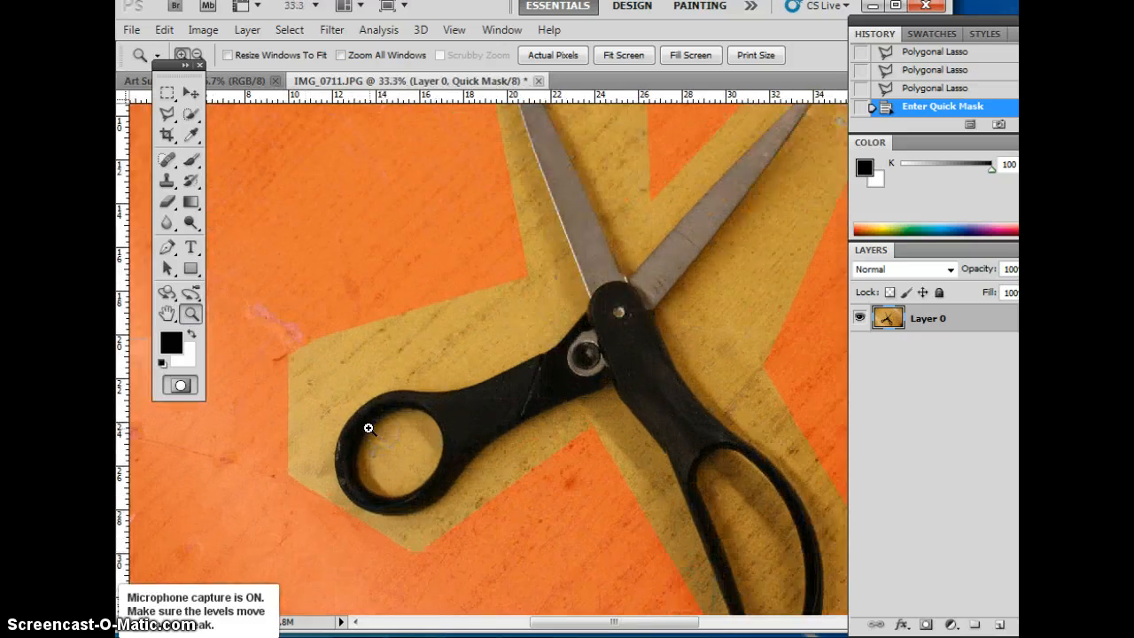
{"action": "left_click", "coordinate": [368, 428]}
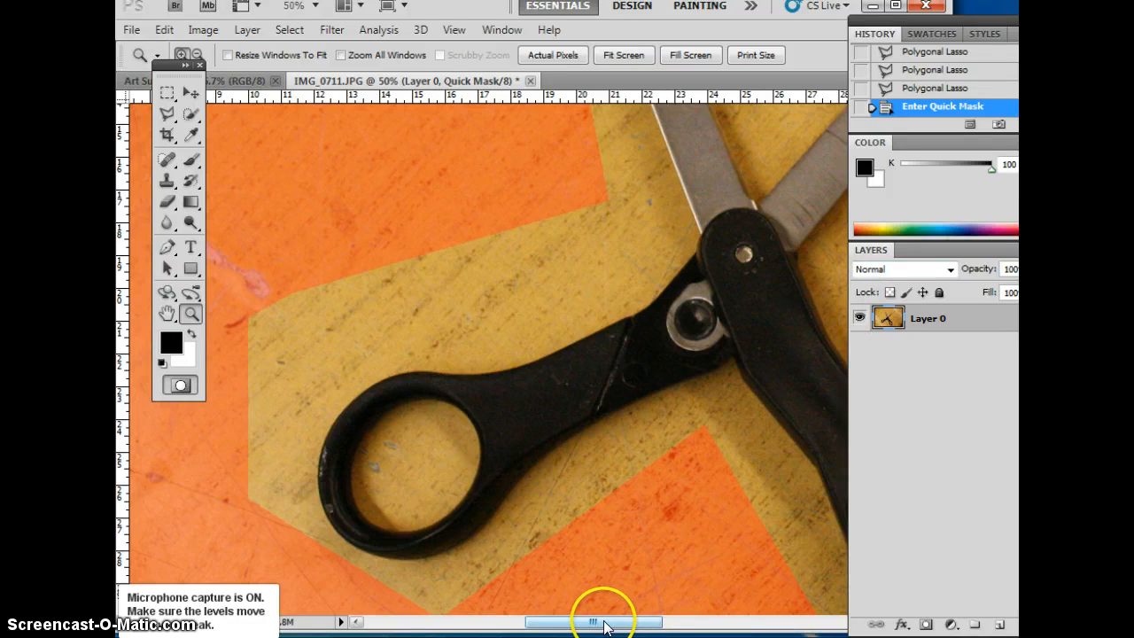
{"action": "left_click", "coordinate": [196, 168]}
{"action": "left_click", "coordinate": [244, 159]}
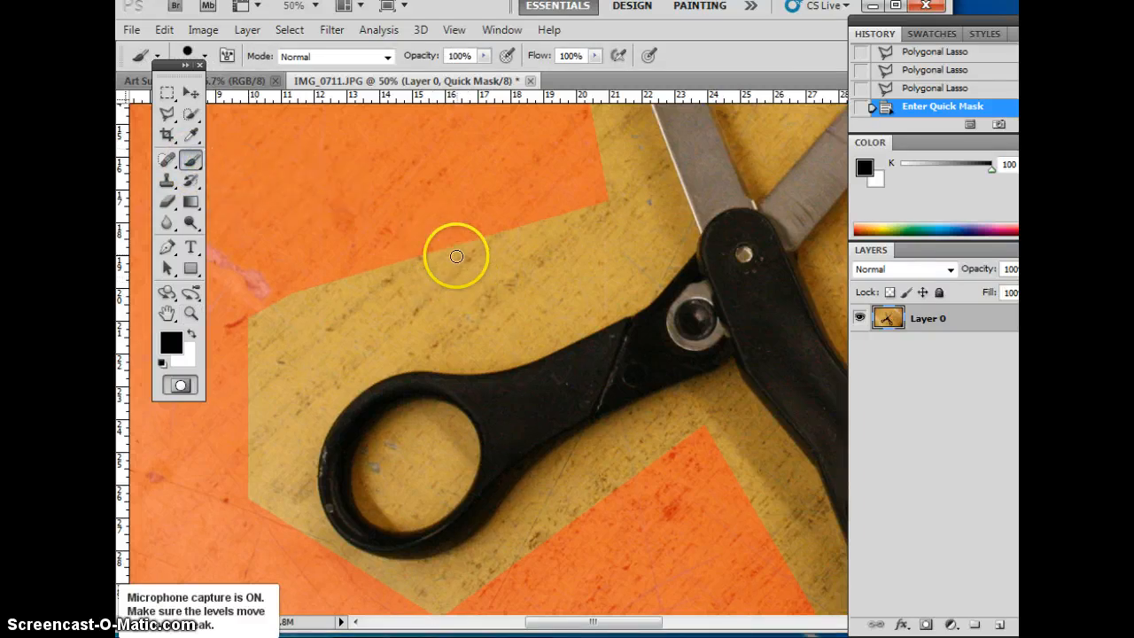
{"action": "left_click_drag", "start_coordinate": [456, 256], "coordinate": [446, 241]}
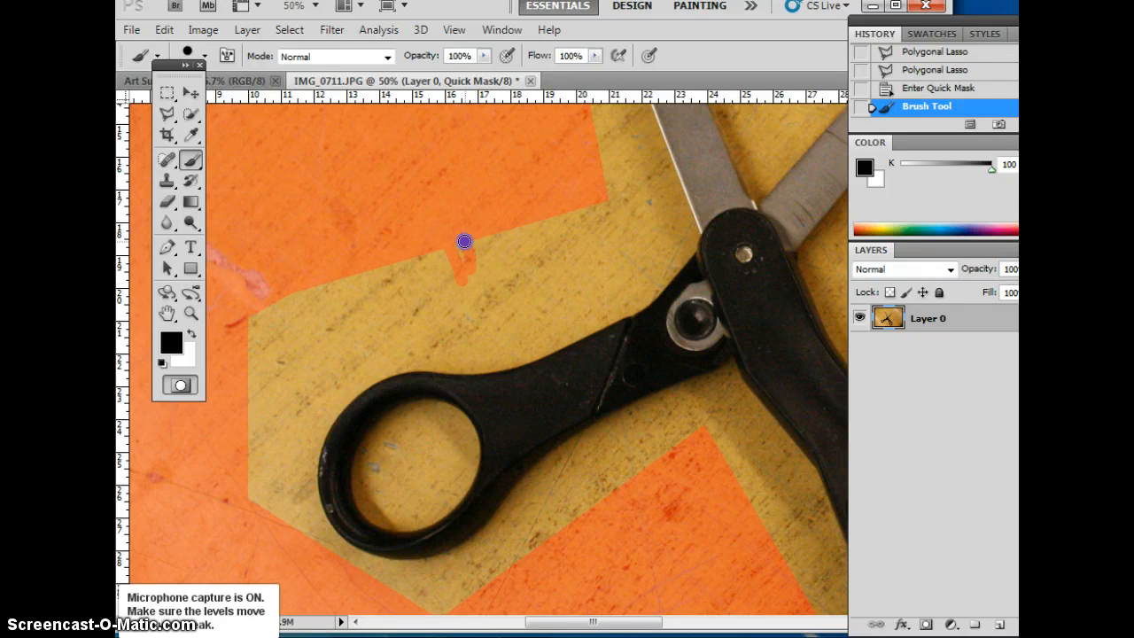
{"action": "left_click", "coordinate": [461, 242]}
{"action": "left_click", "coordinate": [458, 240]}
{"action": "left_click_drag", "start_coordinate": [453, 238], "coordinate": [474, 245]}
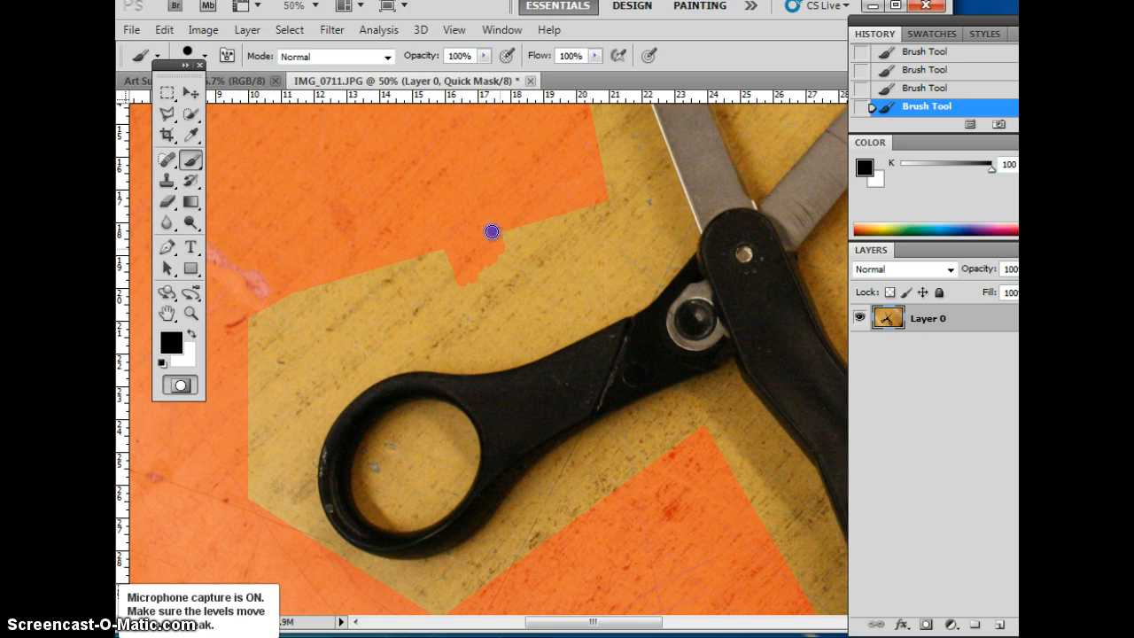
Leave Quick Mask mode to check the altered selection outline, and re-enter it
{"action": "left_click", "coordinate": [191, 387]}
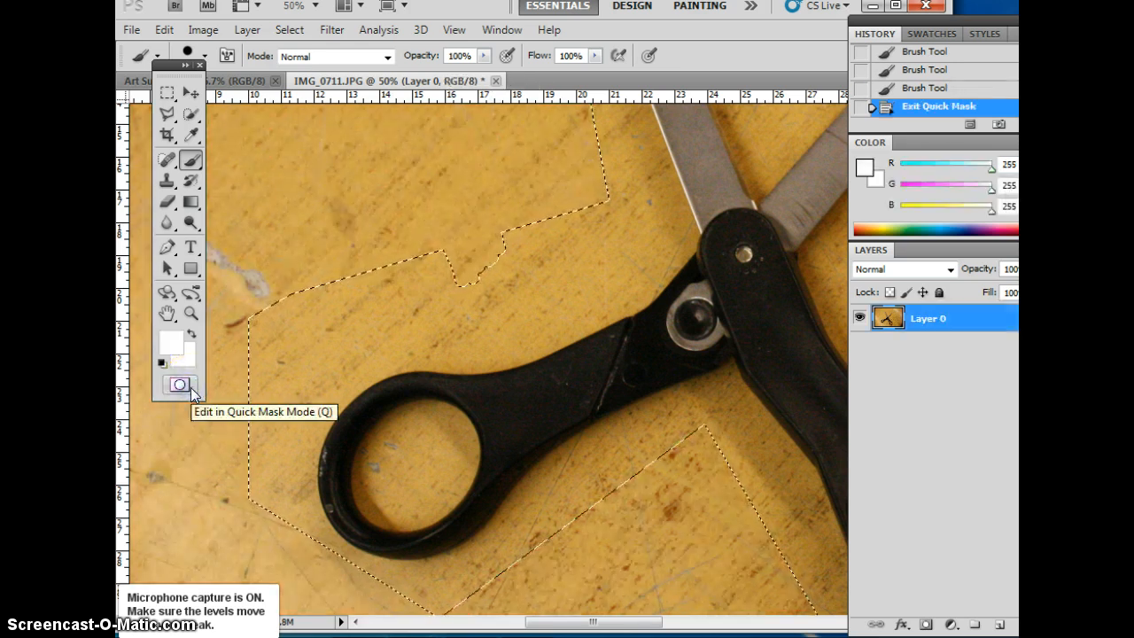
{"action": "left_click", "coordinate": [191, 390]}
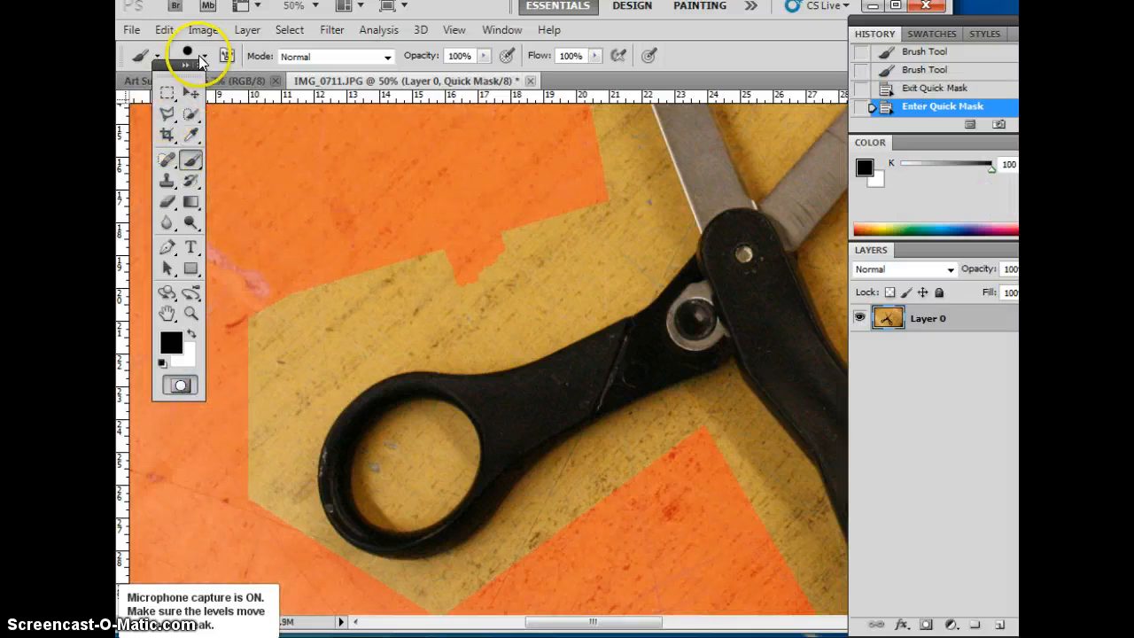
Enlarge the brush and extend the quick mask from the masked background down to the upper edge of the round handle's arm
{"action": "left_click", "coordinate": [203, 57]}
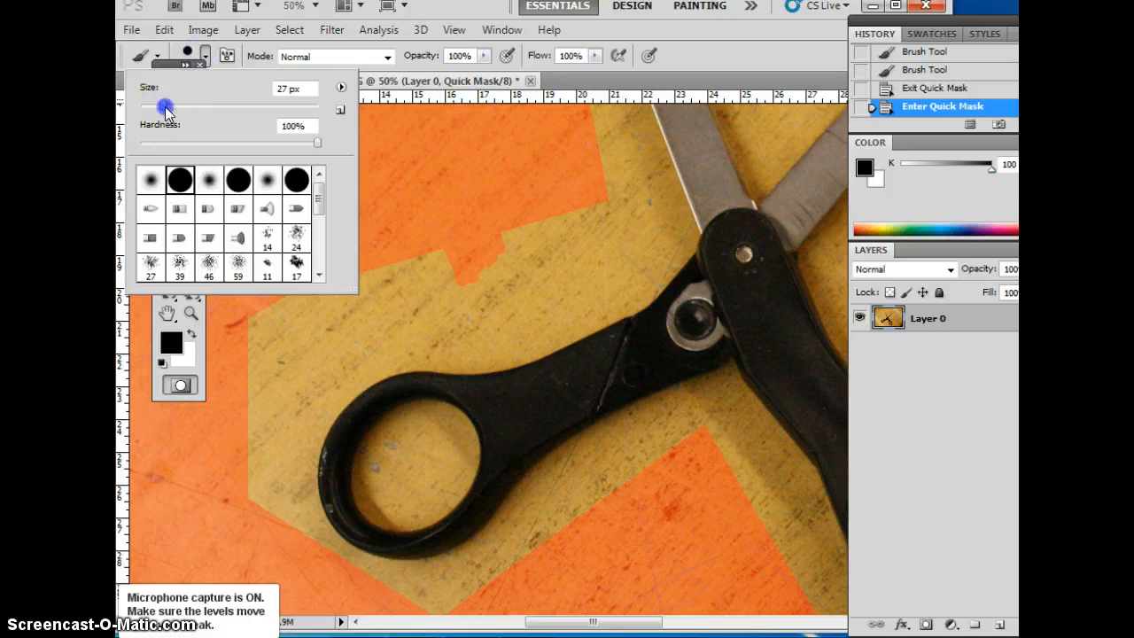
{"action": "left_click_drag", "start_coordinate": [166, 108], "coordinate": [198, 108]}
{"action": "left_click", "coordinate": [502, 213]}
{"action": "left_click_drag", "start_coordinate": [502, 214], "coordinate": [521, 327]}
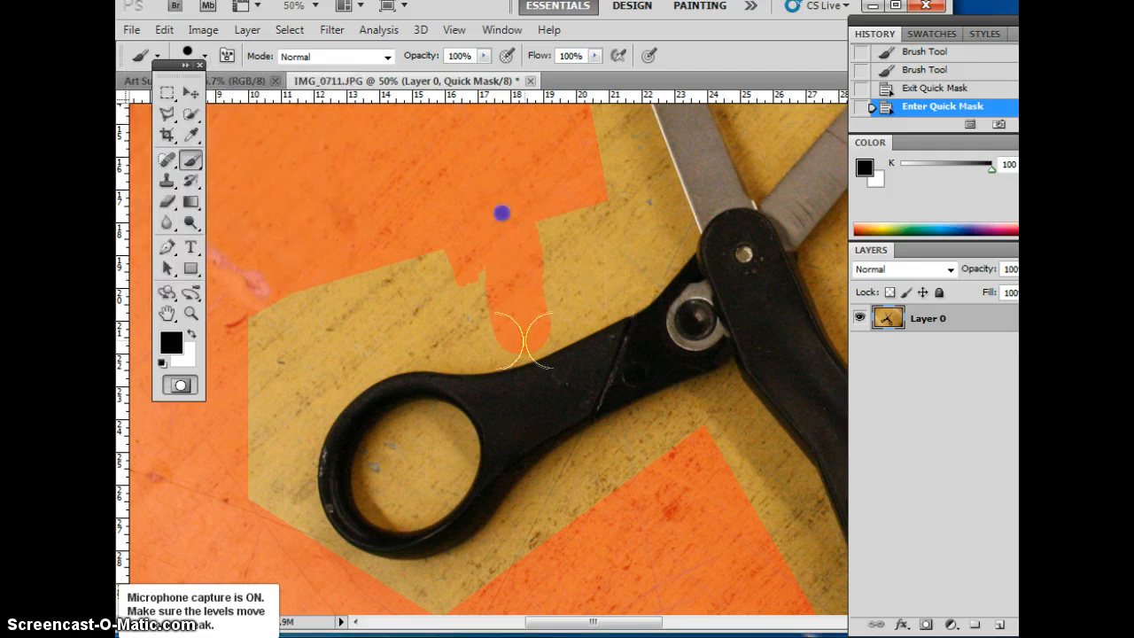
{"action": "left_click_drag", "start_coordinate": [530, 205], "coordinate": [547, 306]}
{"action": "left_click", "coordinate": [551, 346]}
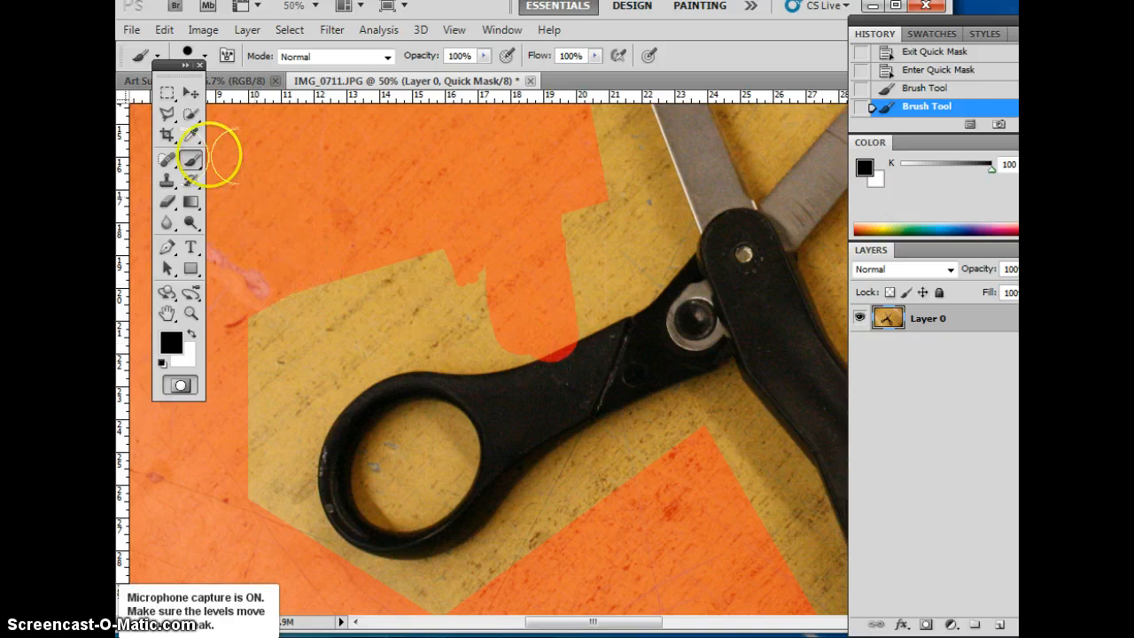
Erase the quick mask spill from the upper edge of the round handle's arm with a soft 44 px eraser
{"action": "left_click", "coordinate": [166, 202]}
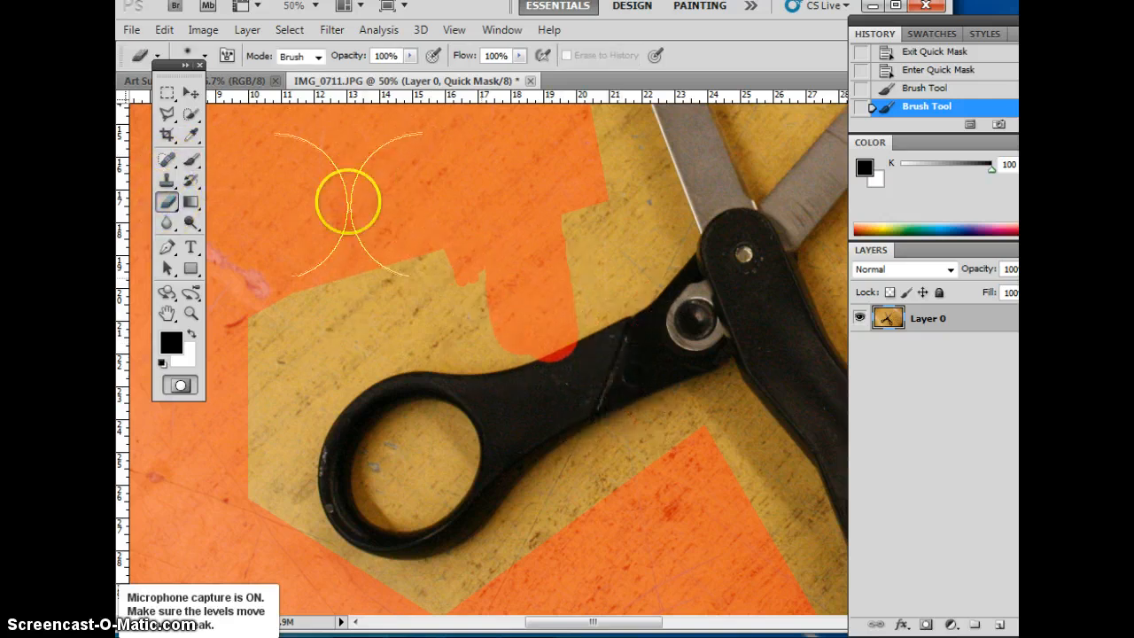
{"action": "left_click", "coordinate": [204, 55]}
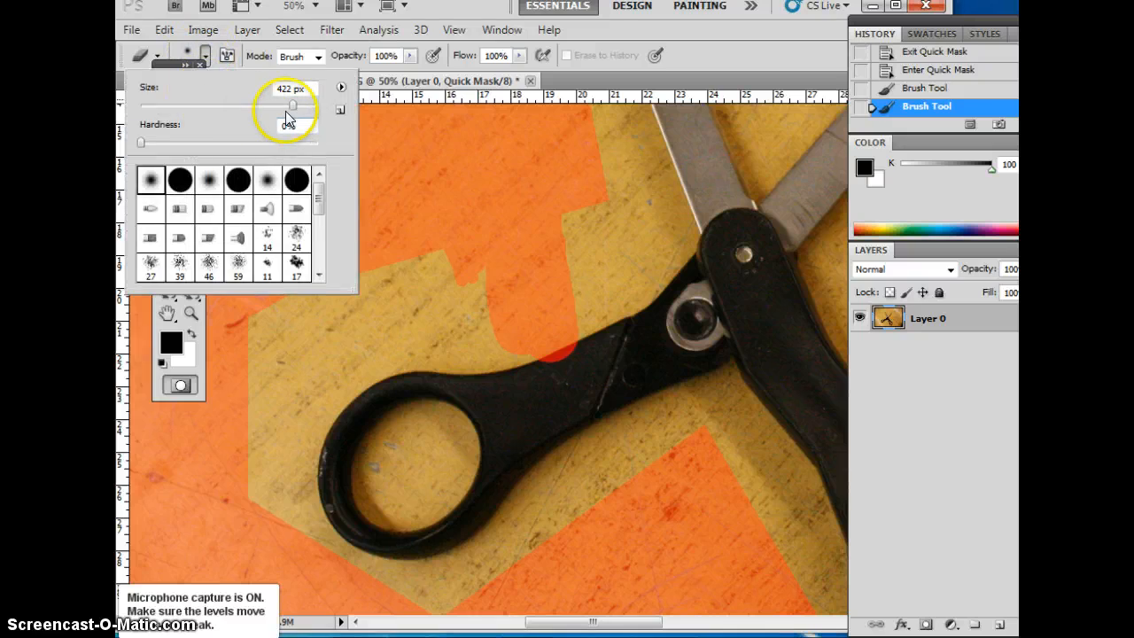
{"action": "left_click_drag", "start_coordinate": [292, 105], "coordinate": [179, 104]}
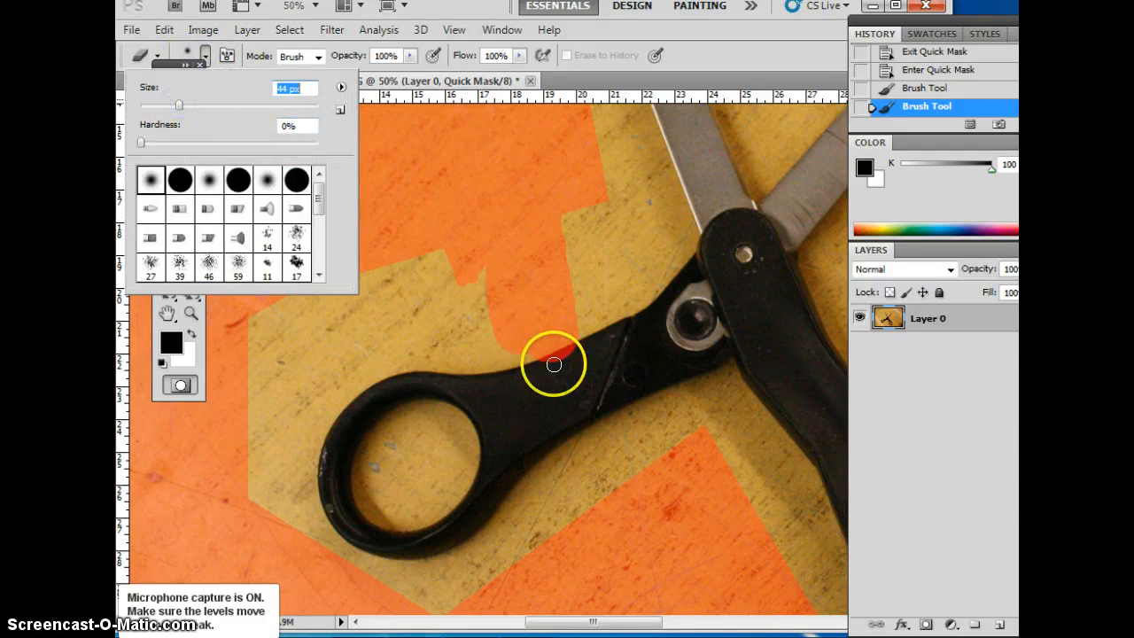
{"action": "left_click", "coordinate": [549, 367]}
{"action": "left_click", "coordinate": [547, 372]}
{"action": "left_click", "coordinate": [547, 372]}
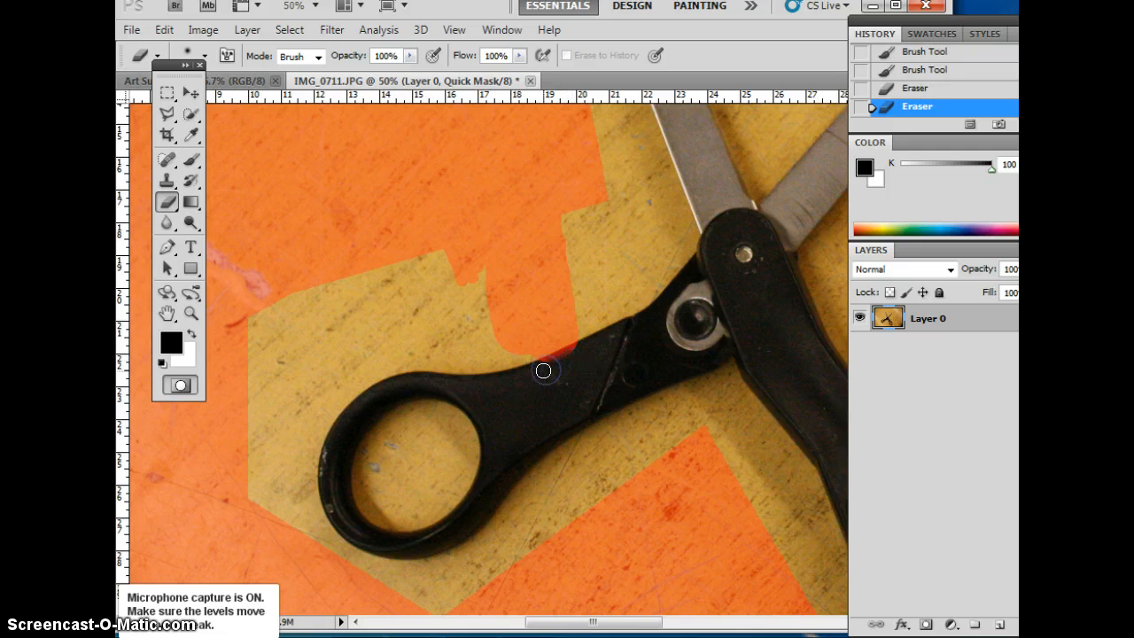
Switch the eraser to a hard round tip with 100% hardness and clean the remaining mask off the handle's arm
{"action": "left_click", "coordinate": [205, 55]}
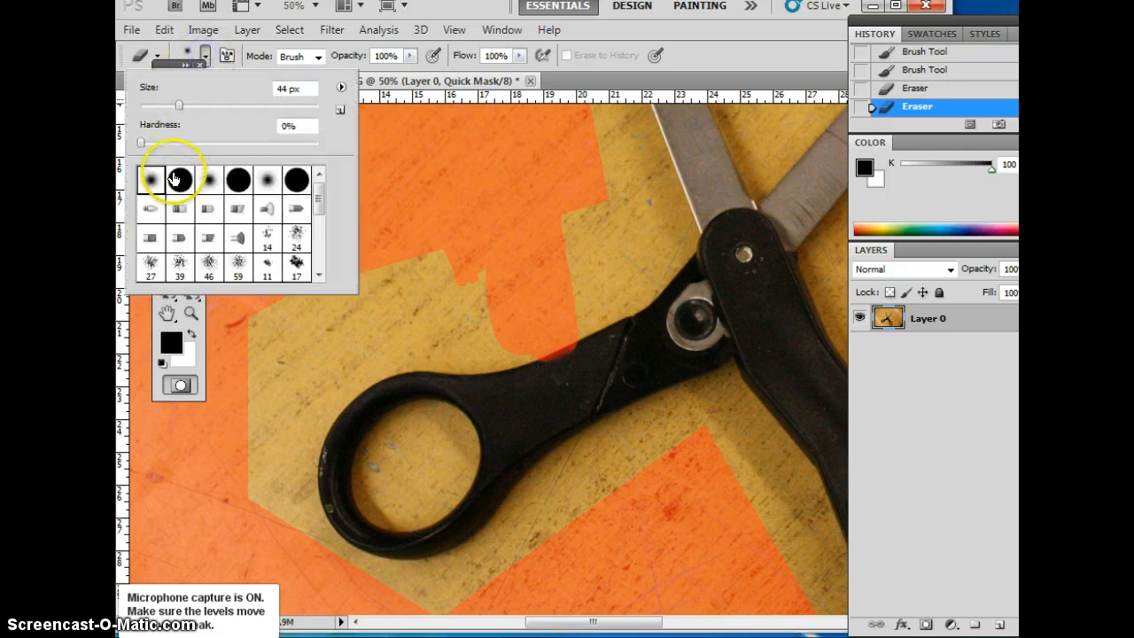
{"action": "left_click", "coordinate": [179, 182]}
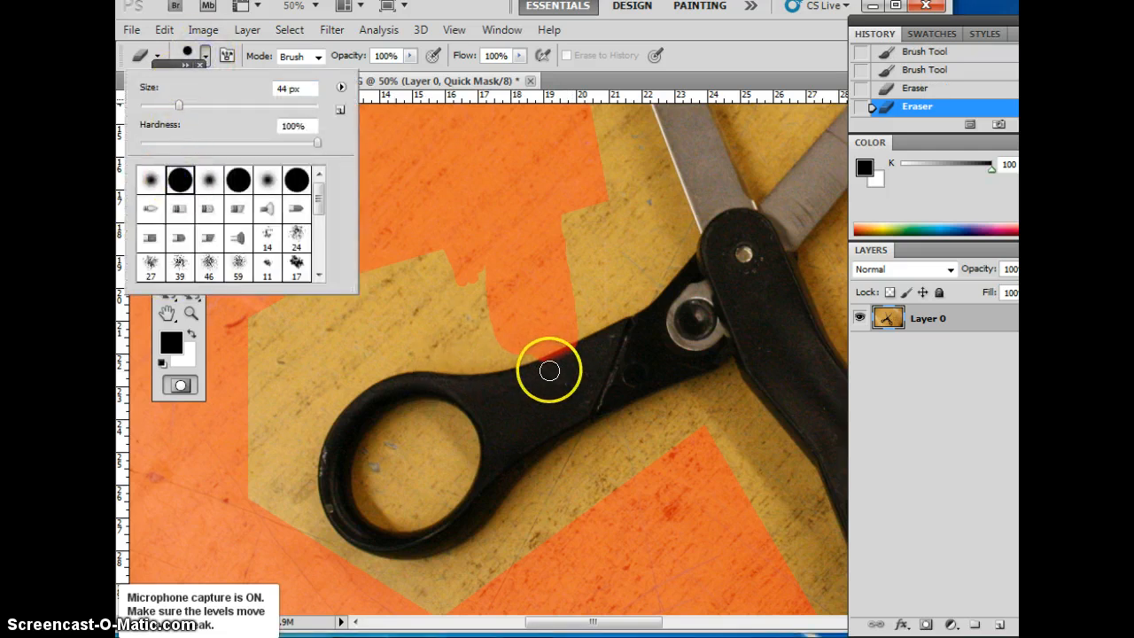
{"action": "left_click", "coordinate": [545, 367]}
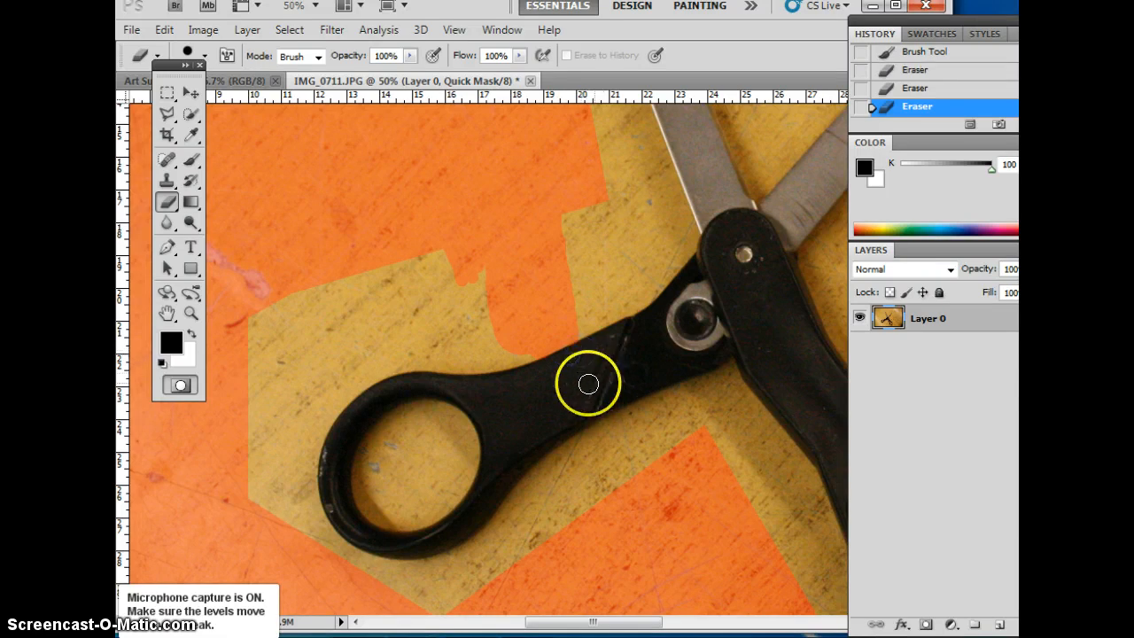
{"action": "left_click", "coordinate": [205, 57]}
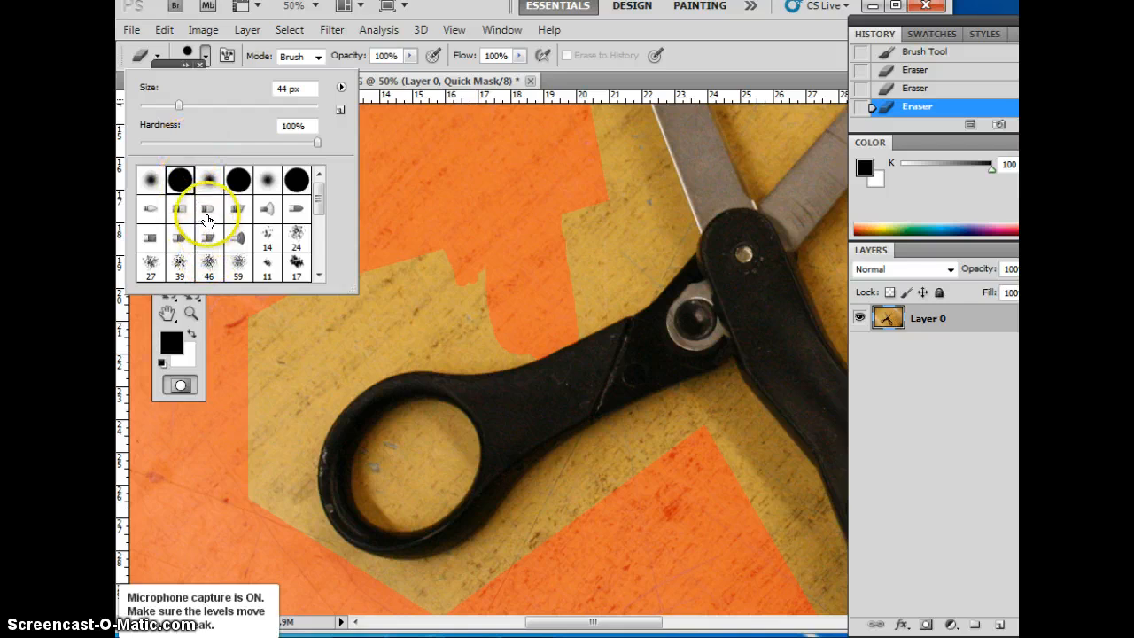
{"action": "mouse_move", "coordinate": [320, 202]}
{"action": "left_mouse_down"}
{"action": "mouse_move", "coordinate": [323, 256]}
{"action": "mouse_move", "coordinate": [319, 197]}
{"action": "left_mouse_up"}
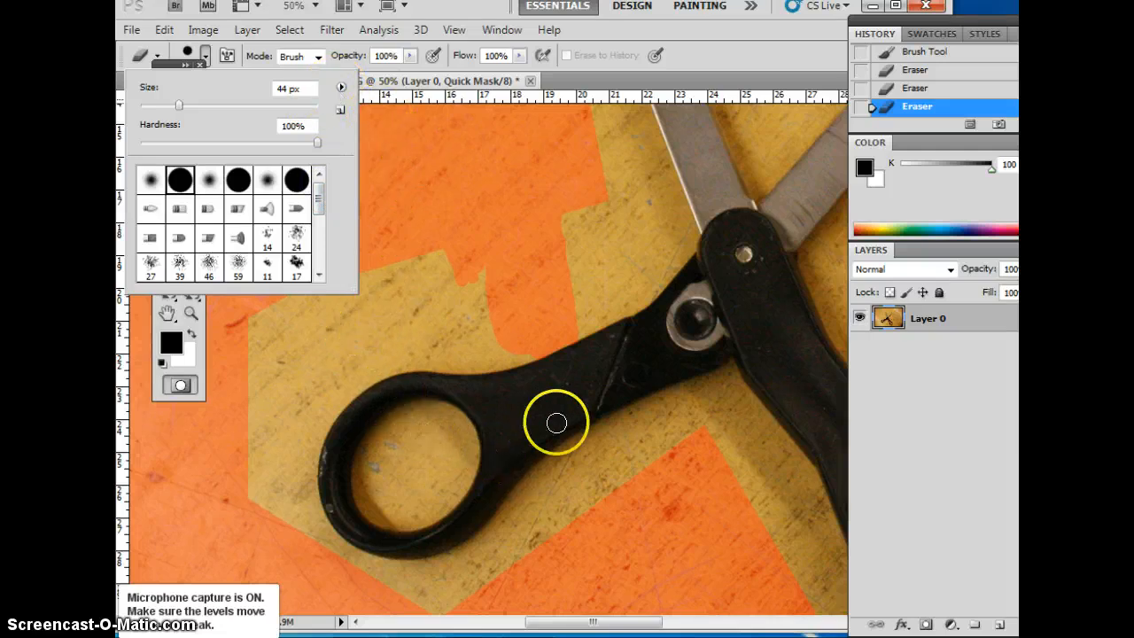
{"action": "left_click", "coordinate": [545, 393]}
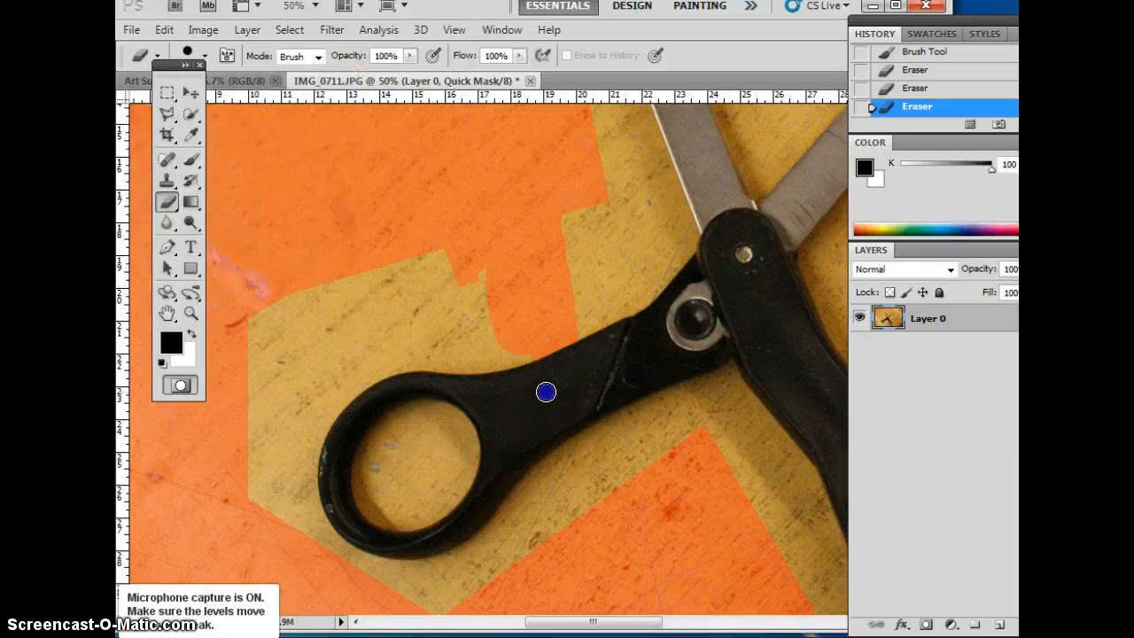
Brush the quick mask over the background above and around the outside of the round handle and inside its finger hole
{"action": "left_click", "coordinate": [192, 167]}
{"action": "left_click", "coordinate": [492, 335]}
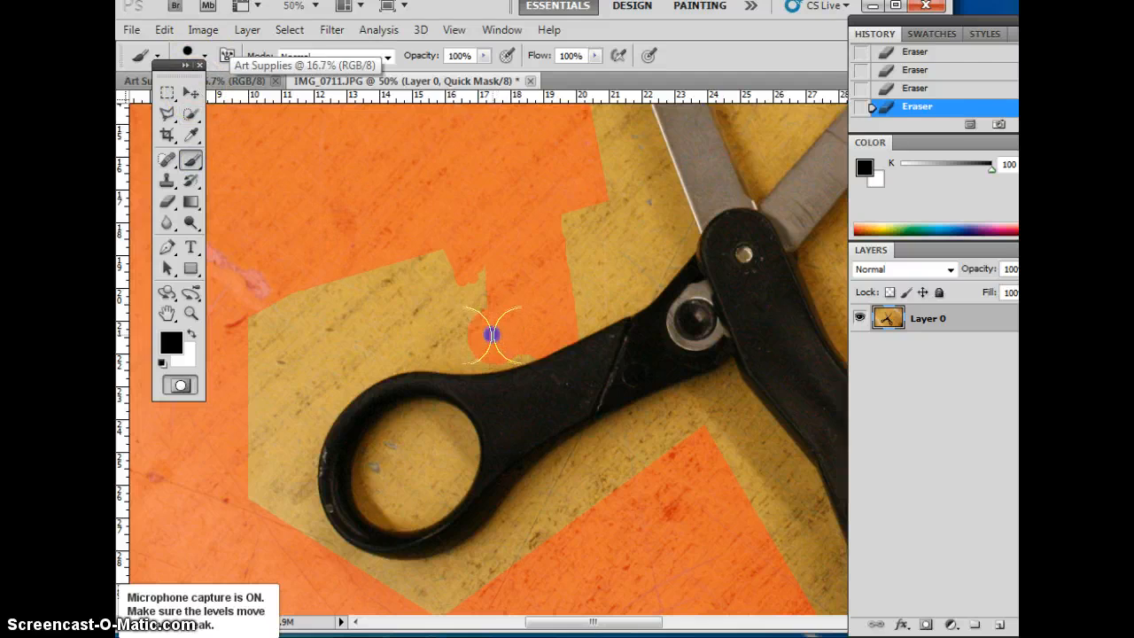
{"action": "mouse_move", "coordinate": [492, 335]}
{"action": "left_mouse_down"}
{"action": "mouse_move", "coordinate": [469, 270]}
{"action": "mouse_move", "coordinate": [423, 285]}
{"action": "mouse_move", "coordinate": [430, 328]}
{"action": "mouse_move", "coordinate": [365, 306]}
{"action": "left_mouse_up"}
{"action": "mouse_move", "coordinate": [469, 270]}
{"action": "left_mouse_down"}
{"action": "mouse_move", "coordinate": [328, 301]}
{"action": "mouse_move", "coordinate": [310, 346]}
{"action": "mouse_move", "coordinate": [258, 360]}
{"action": "mouse_move", "coordinate": [278, 393]}
{"action": "mouse_move", "coordinate": [381, 339]}
{"action": "mouse_move", "coordinate": [476, 331]}
{"action": "mouse_move", "coordinate": [407, 339]}
{"action": "mouse_move", "coordinate": [327, 375]}
{"action": "mouse_move", "coordinate": [299, 398]}
{"action": "mouse_move", "coordinate": [278, 505]}
{"action": "mouse_move", "coordinate": [263, 459]}
{"action": "mouse_move", "coordinate": [248, 514]}
{"action": "left_mouse_up"}
{"action": "left_click_drag", "start_coordinate": [415, 438], "coordinate": [415, 439]}
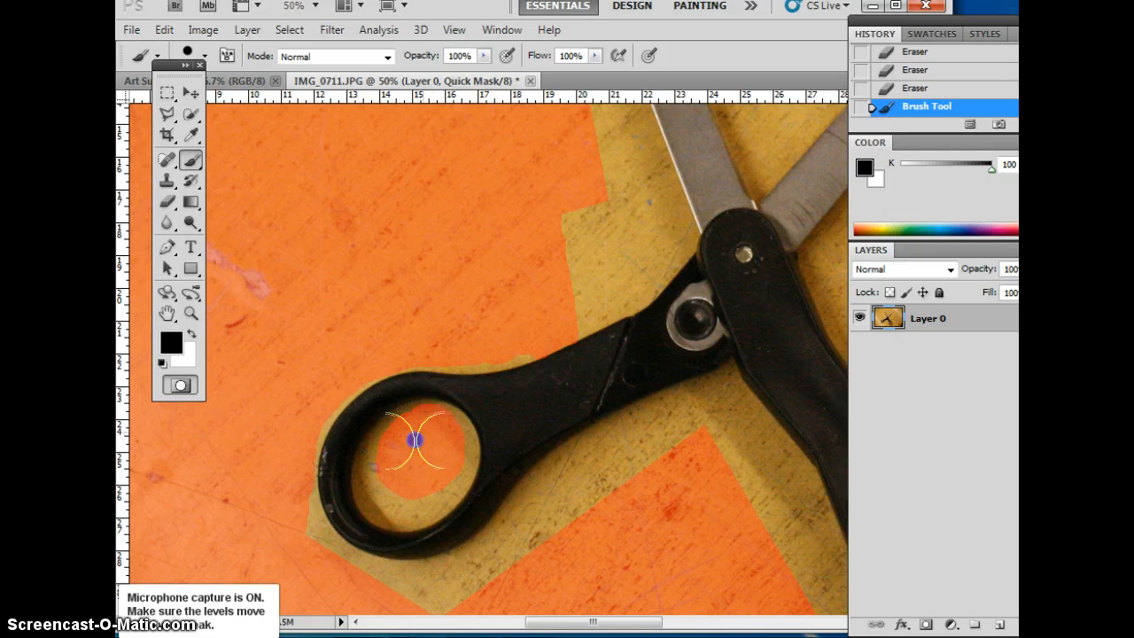
{"action": "mouse_move", "coordinate": [415, 441]}
{"action": "left_mouse_down"}
{"action": "mouse_move", "coordinate": [434, 480]}
{"action": "mouse_move", "coordinate": [436, 436]}
{"action": "left_mouse_up"}
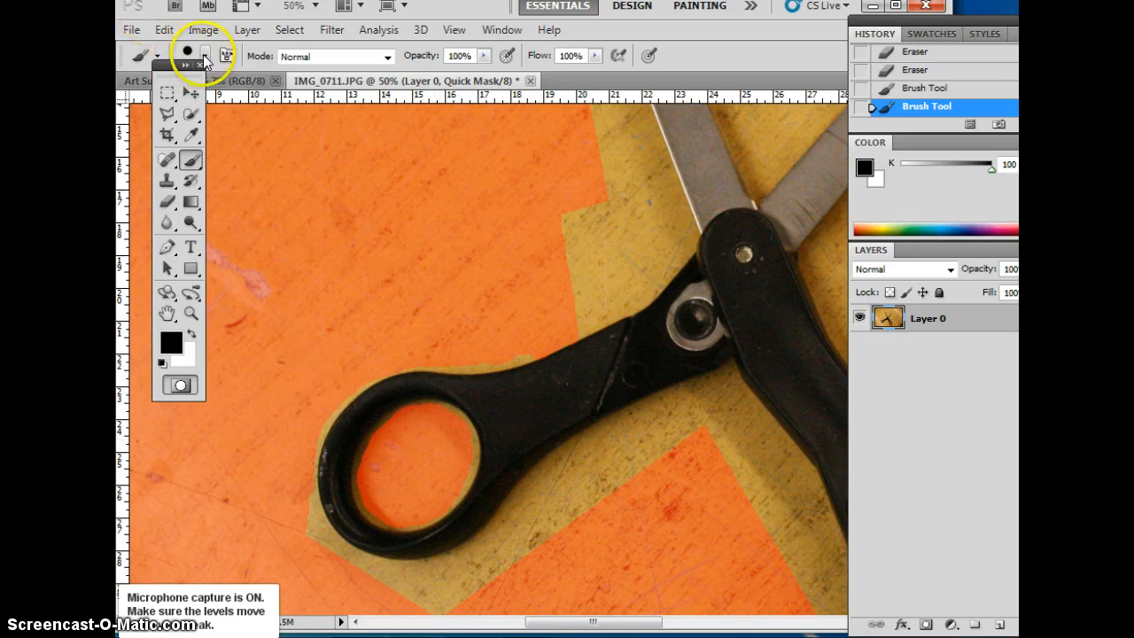
Reduce the brush to 40 px and mask the remaining background strip along the upper edge of the round handle's arm
{"action": "left_click", "coordinate": [204, 61]}
{"action": "left_click", "coordinate": [240, 107]}
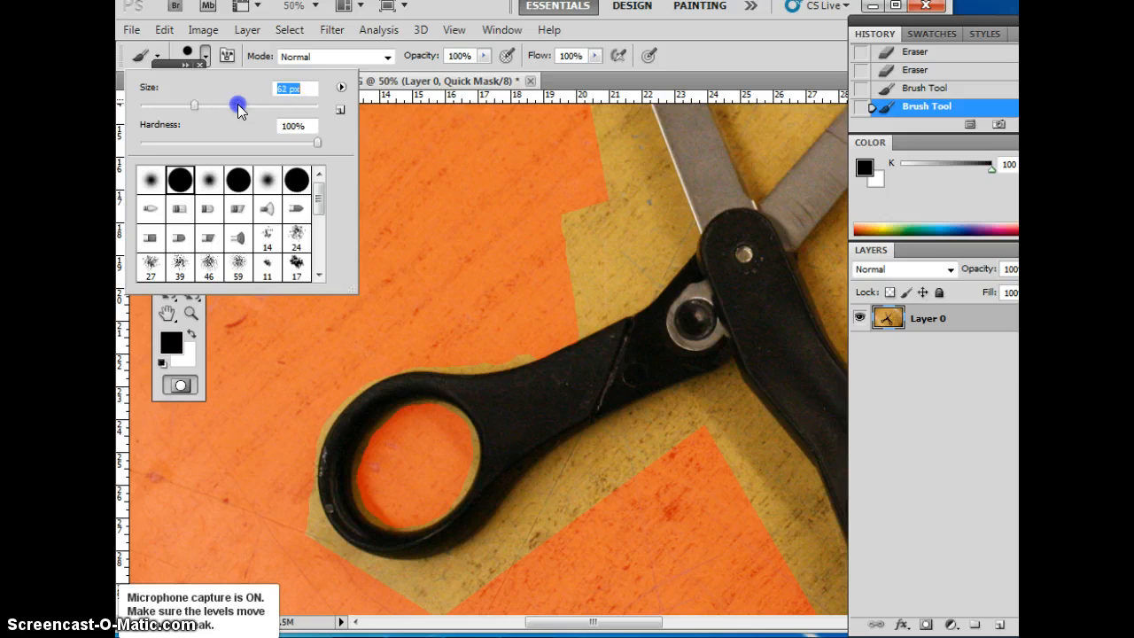
{"action": "left_click_drag", "start_coordinate": [238, 107], "coordinate": [188, 107]}
{"action": "left_click", "coordinate": [187, 106]}
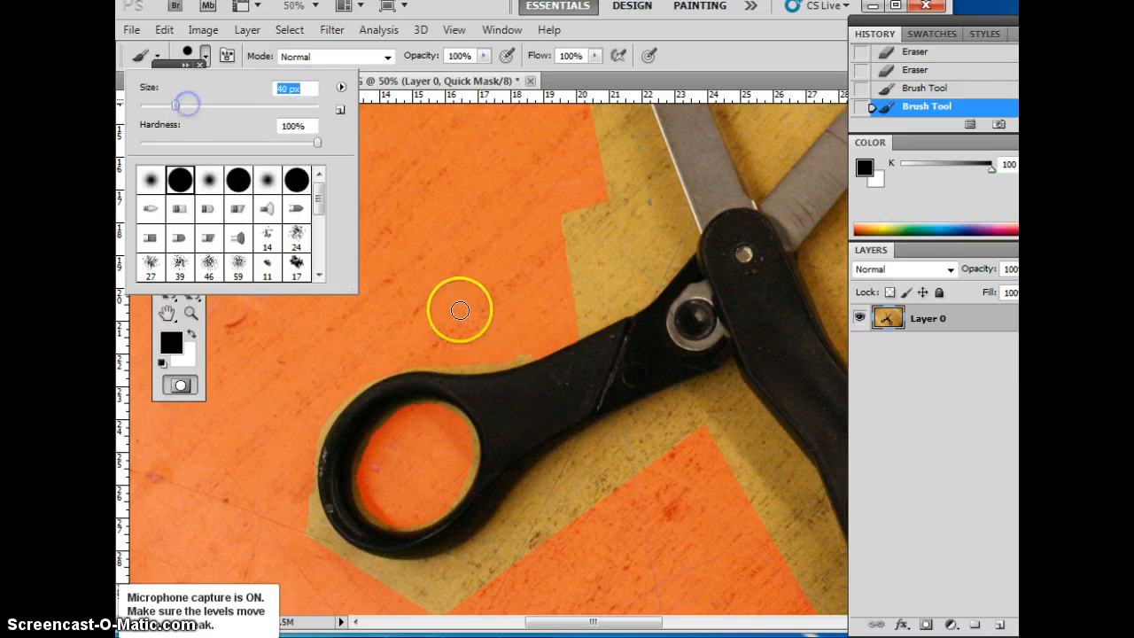
{"action": "left_click", "coordinate": [531, 351]}
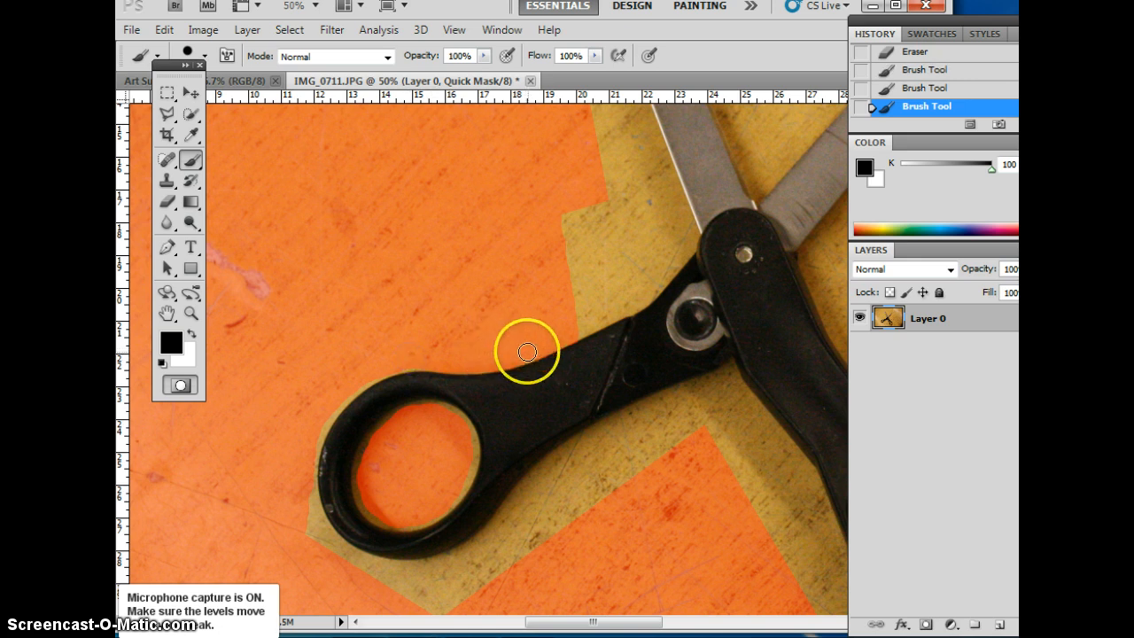
{"action": "left_click", "coordinate": [534, 350]}
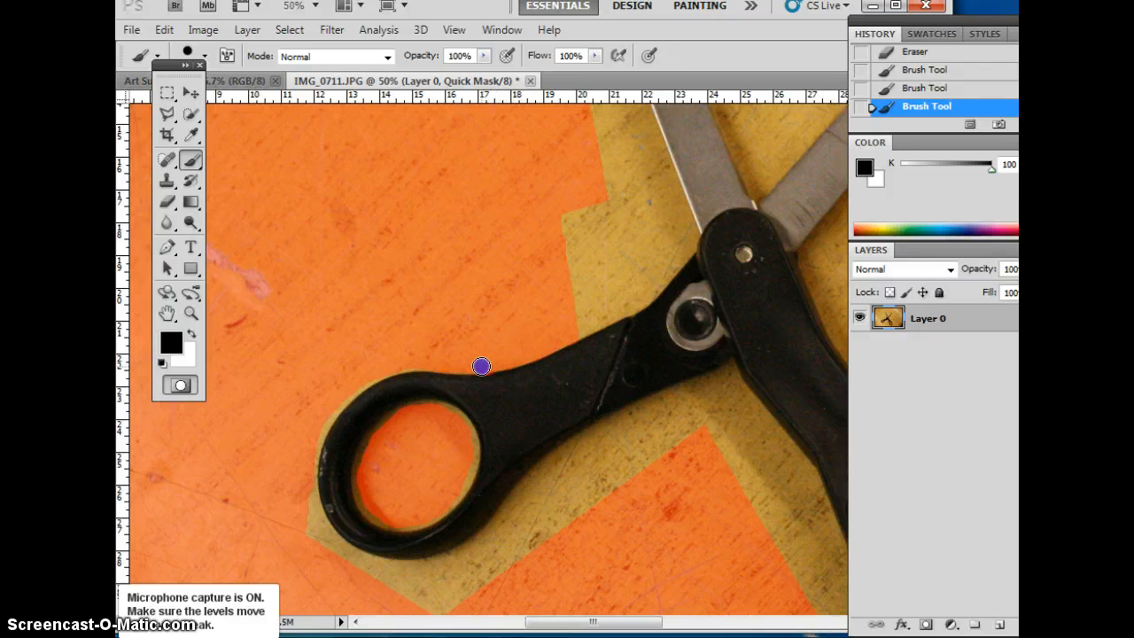
Erase the mask spill where the round handle meets its arm, and leave Quick Mask mode
{"action": "left_click", "coordinate": [167, 202]}
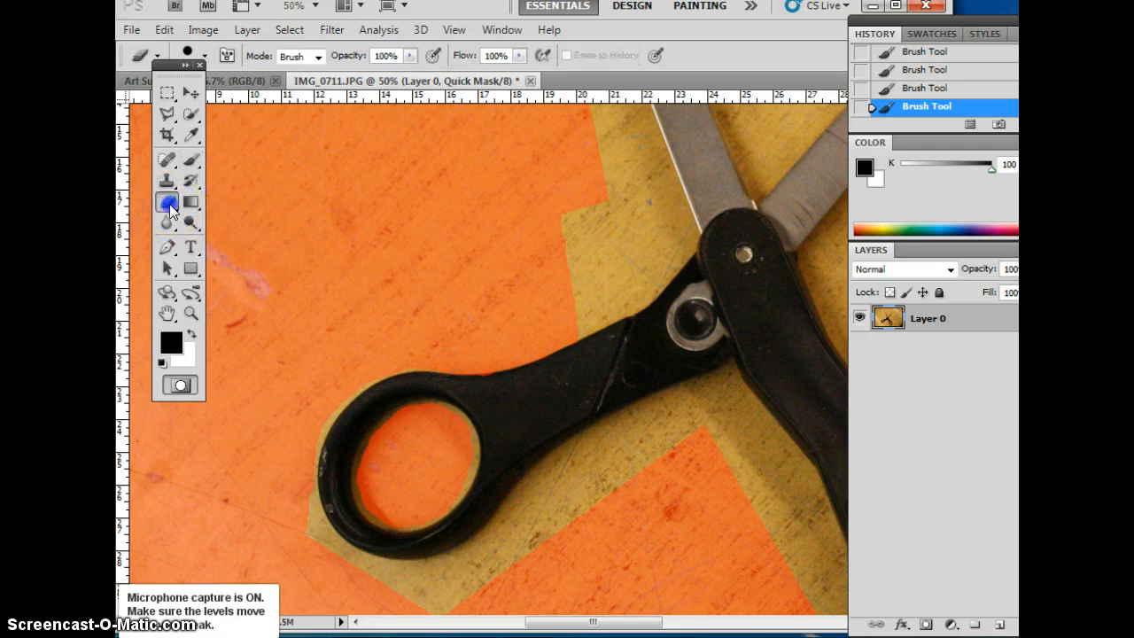
{"action": "left_click", "coordinate": [483, 385]}
{"action": "left_click", "coordinate": [179, 387]}
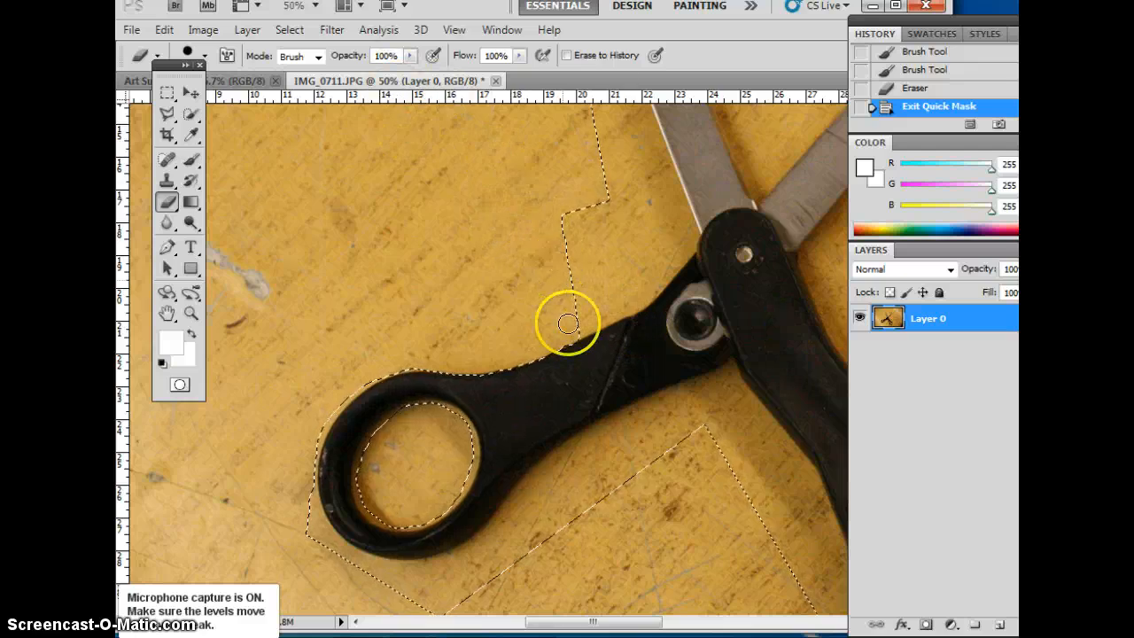
Try clearing the selected scissors area from Layer 0 with the whole photo in view, and undo it
{"action": "left_click", "coordinate": [194, 308]}
{"action": "left_click", "coordinate": [464, 321]}
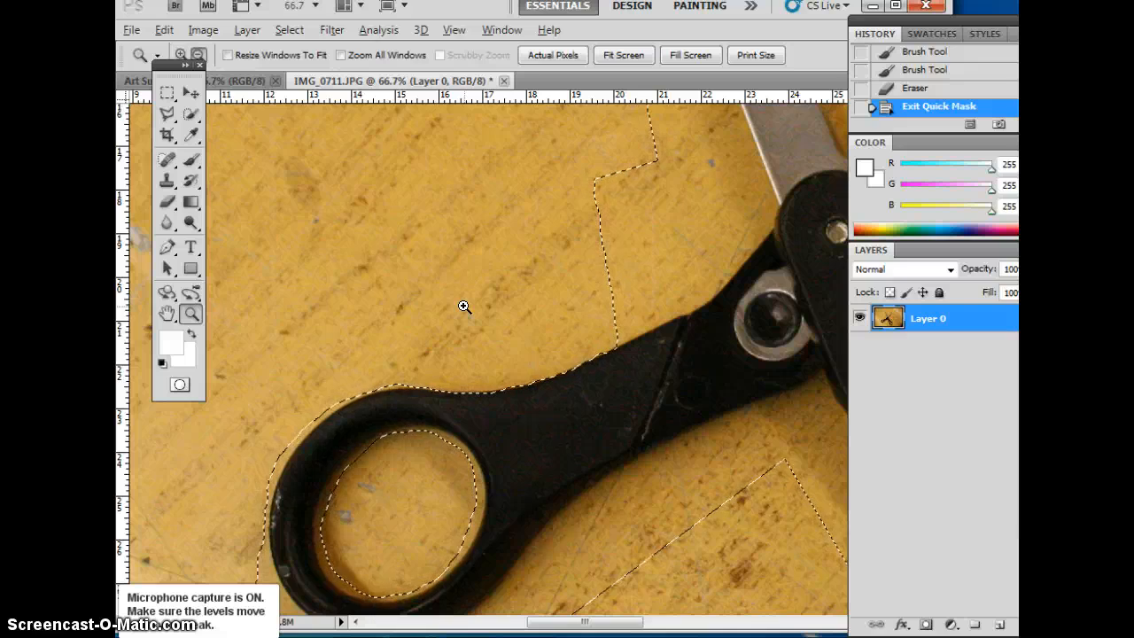
{"action": "left_click", "coordinate": [463, 306], "text": "alt"}
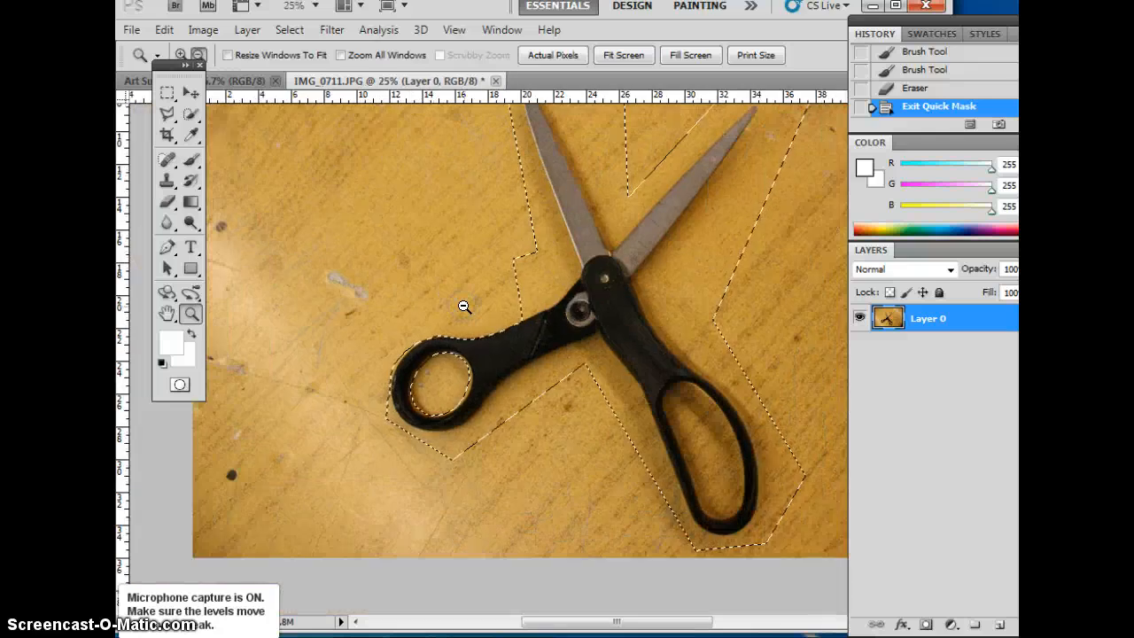
{"action": "left_click", "coordinate": [464, 306], "text": "alt"}
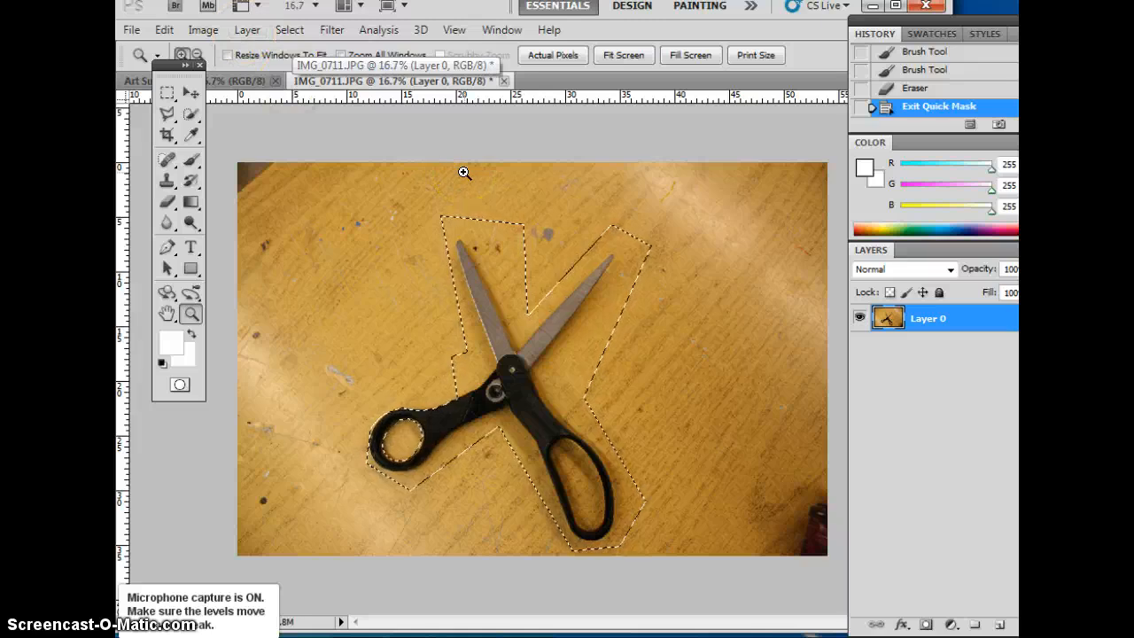
{"action": "key", "text": "Delete"}
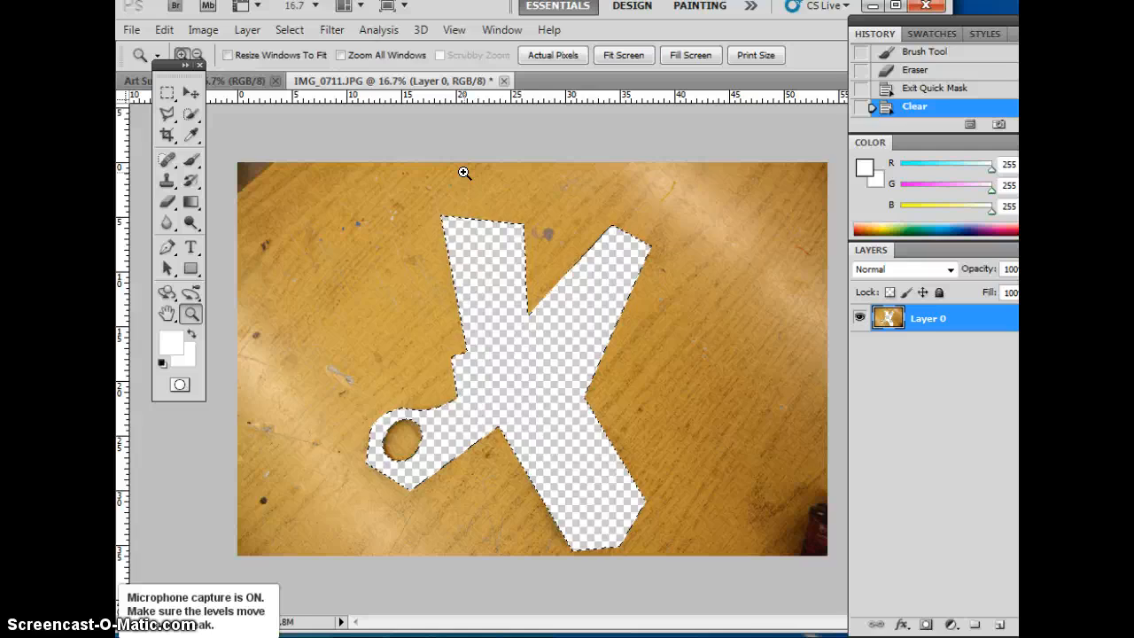
{"action": "key", "text": "ctrl+z"}
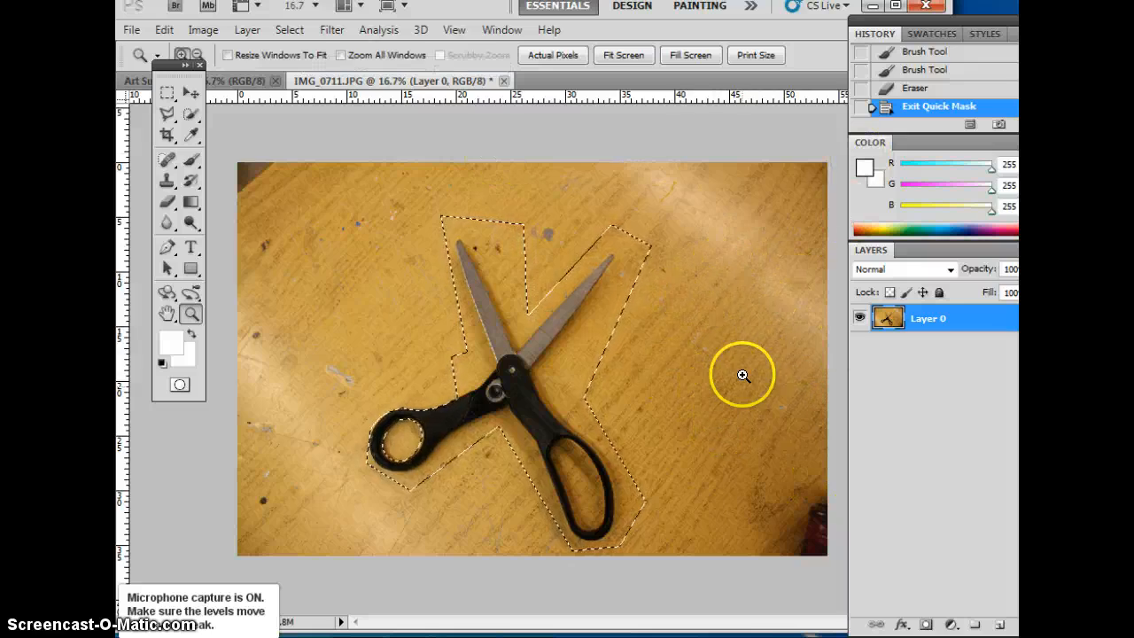
Invert the selection to clear the background around the scissors from Layer 0, and deselect
{"action": "left_click", "coordinate": [289, 32]}
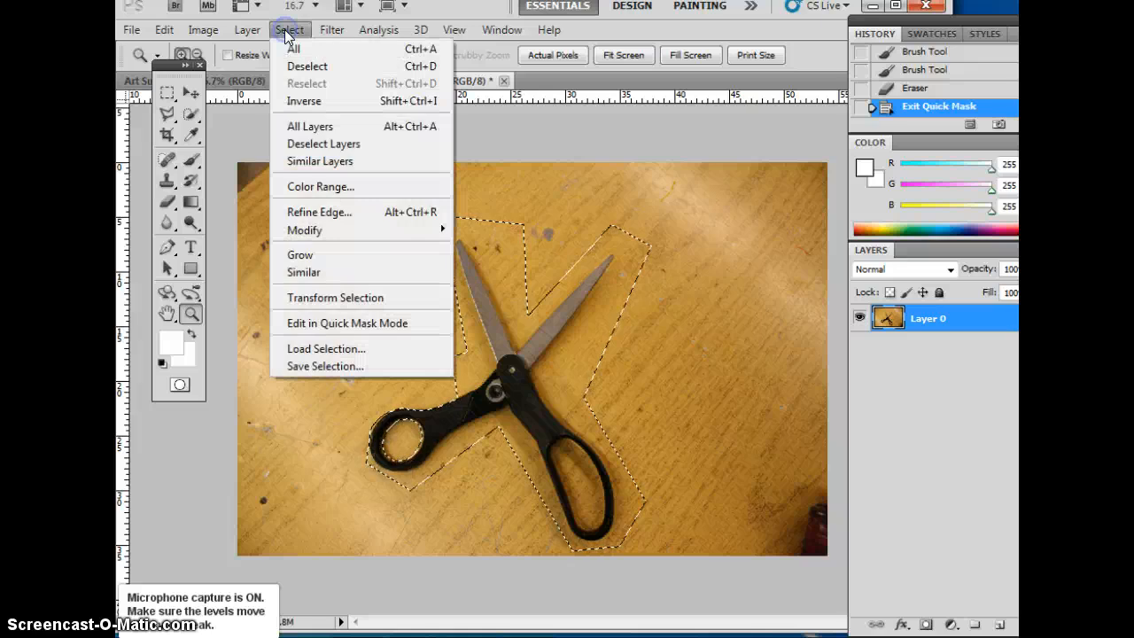
{"action": "left_click", "coordinate": [297, 104]}
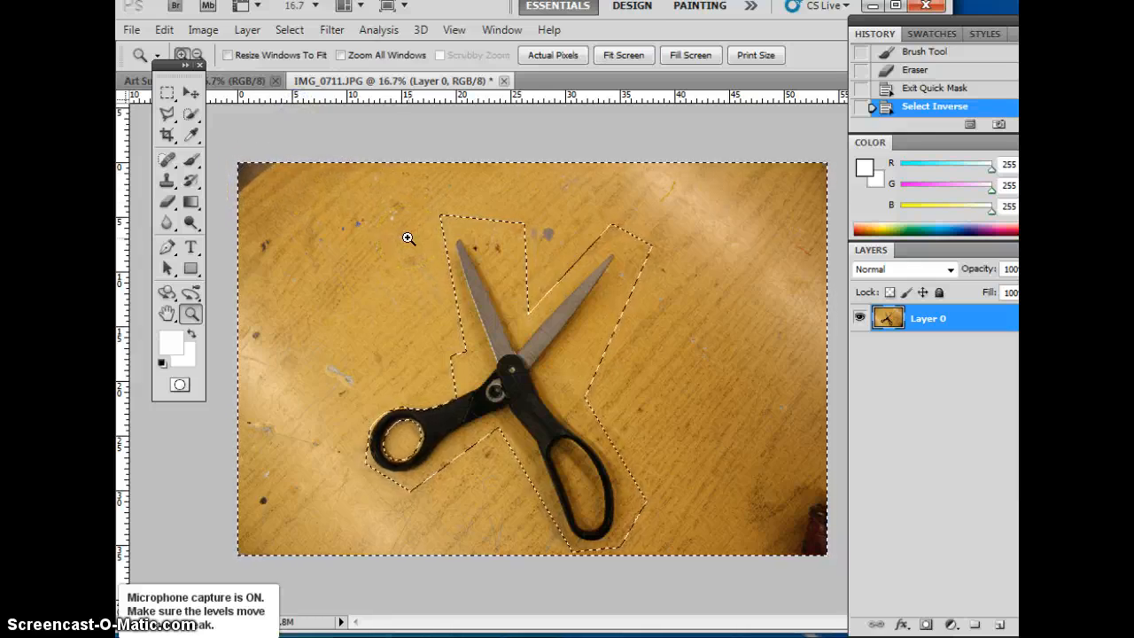
{"action": "key", "text": "Delete"}
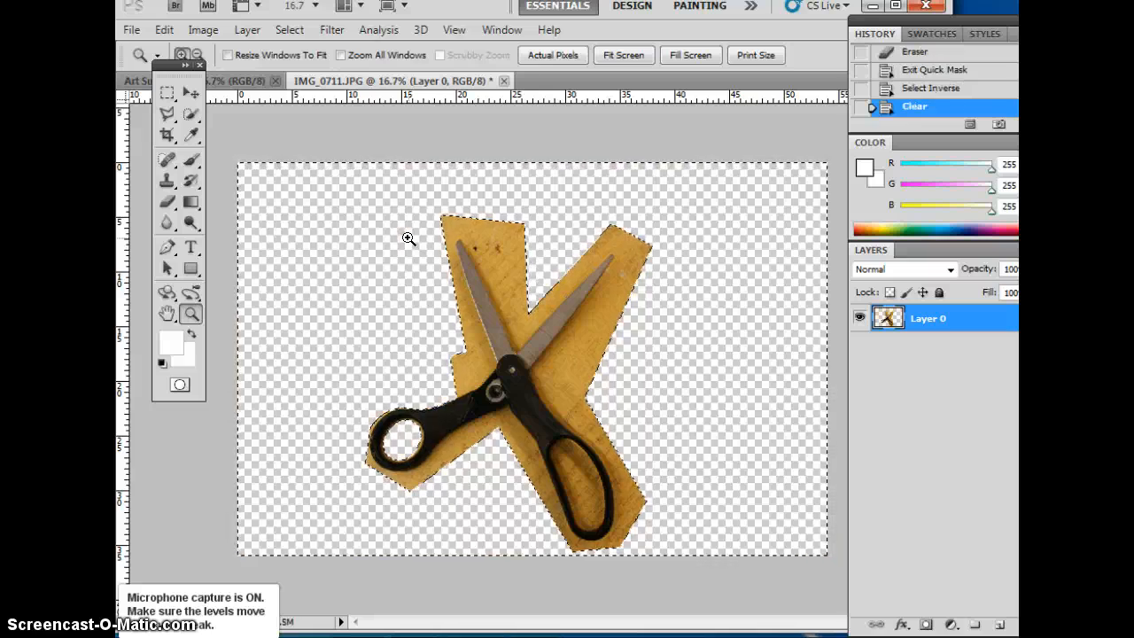
{"action": "left_click", "coordinate": [411, 205]}
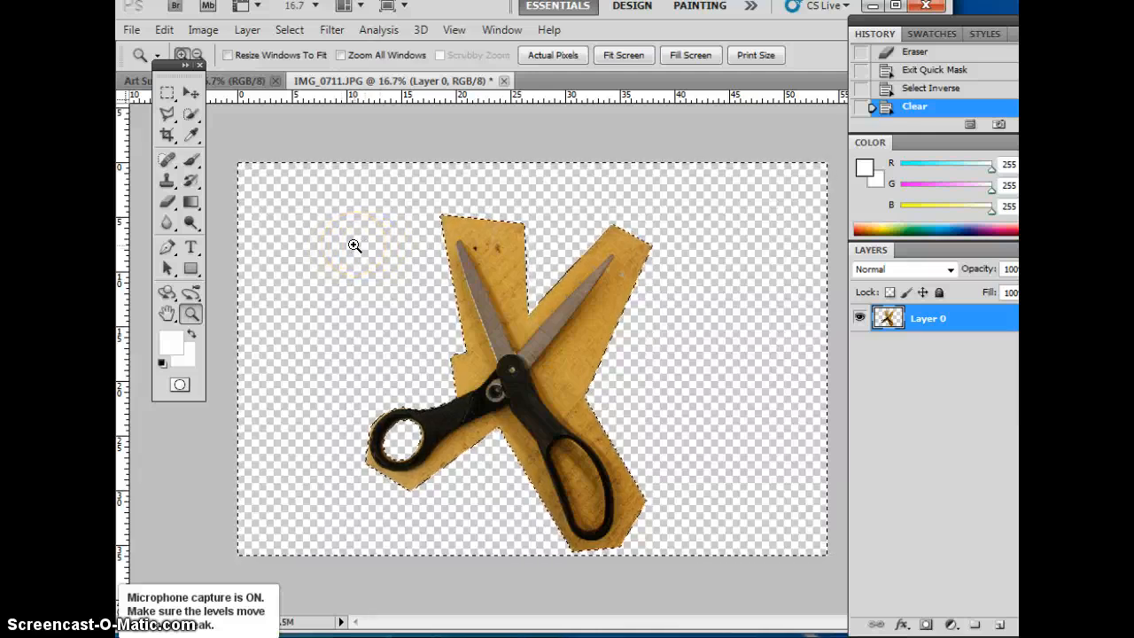
{"action": "key", "text": "ctrl+d"}
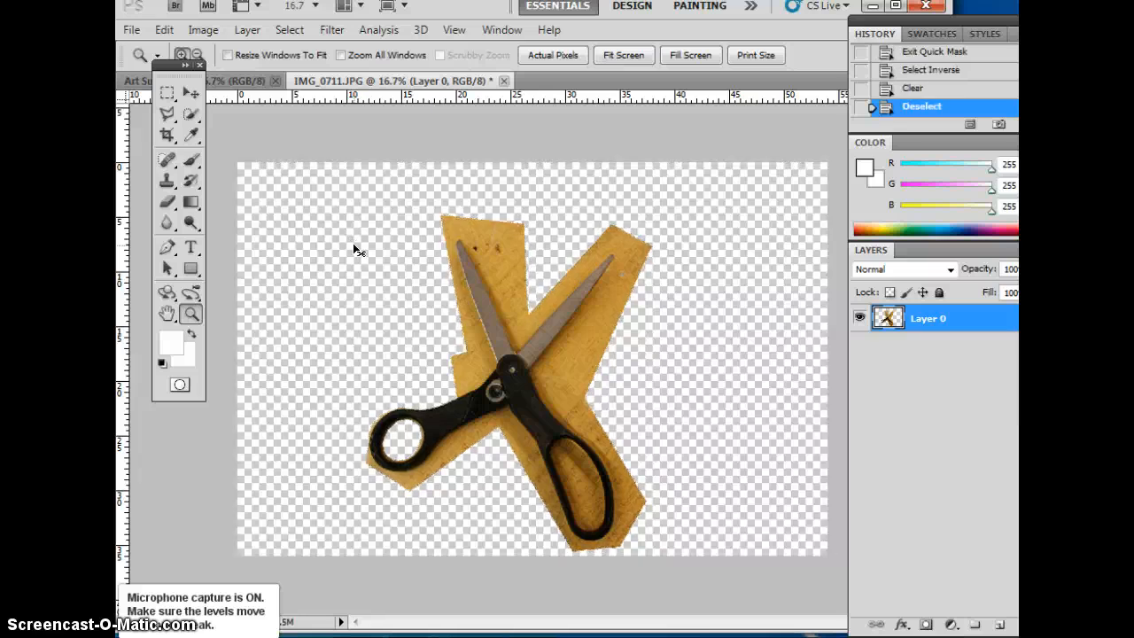